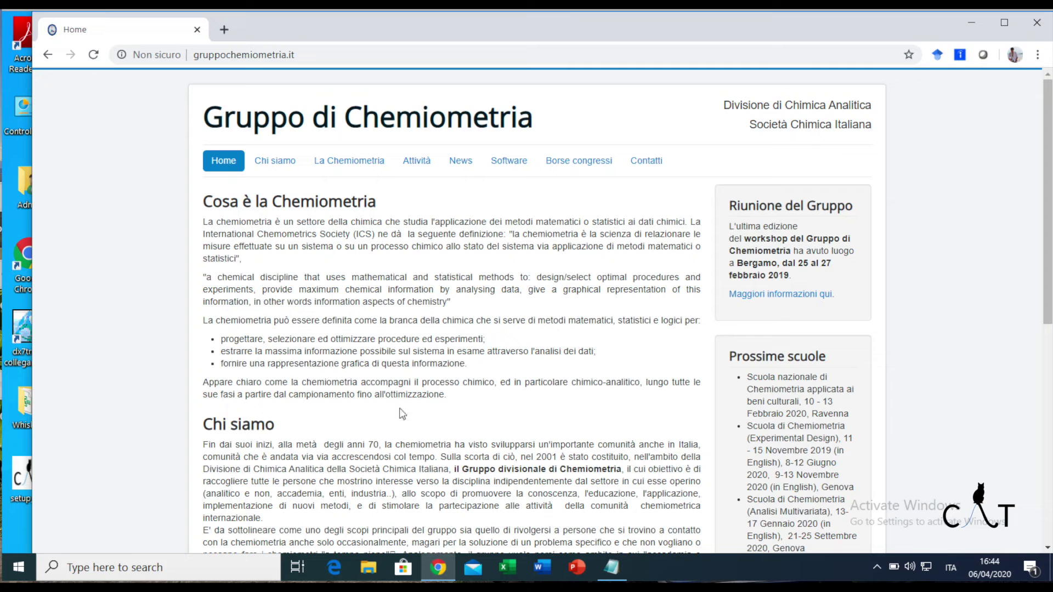
# Open the Gruppo di Chemiometria Software page and its English Instructions.txt file
pyautogui.click(520, 168)
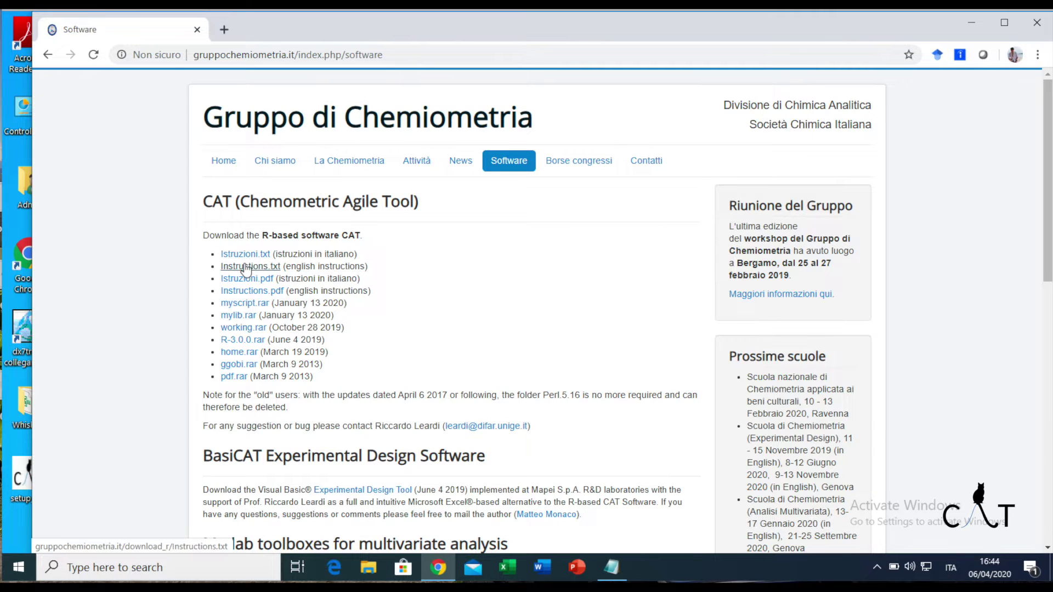
pyautogui.click(246, 267)
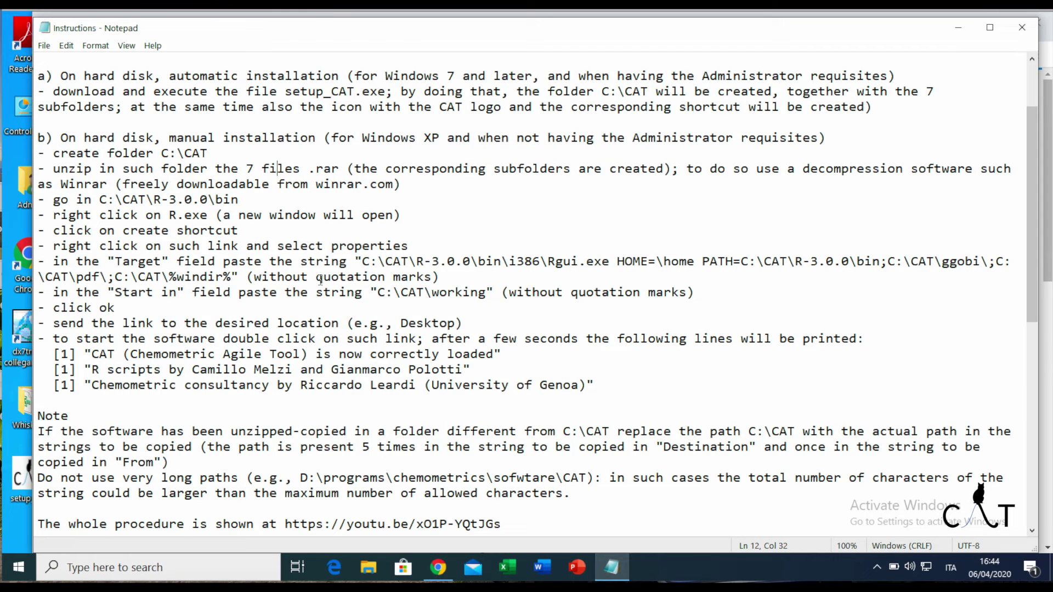
# Scroll Instructions.txt to the manual installation section and highlight the C:\CAT folder path
pyautogui.scroll(2, 320, 280)
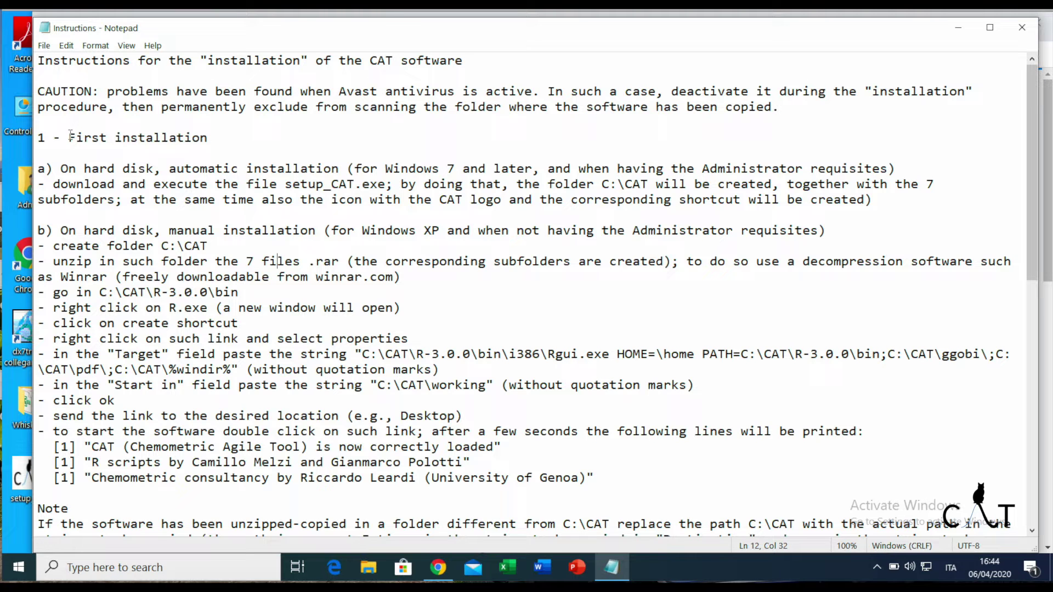
pyautogui.moveTo(70, 135); pyautogui.dragTo(850, 138)
pyautogui.scroll(-2, 216, 134)
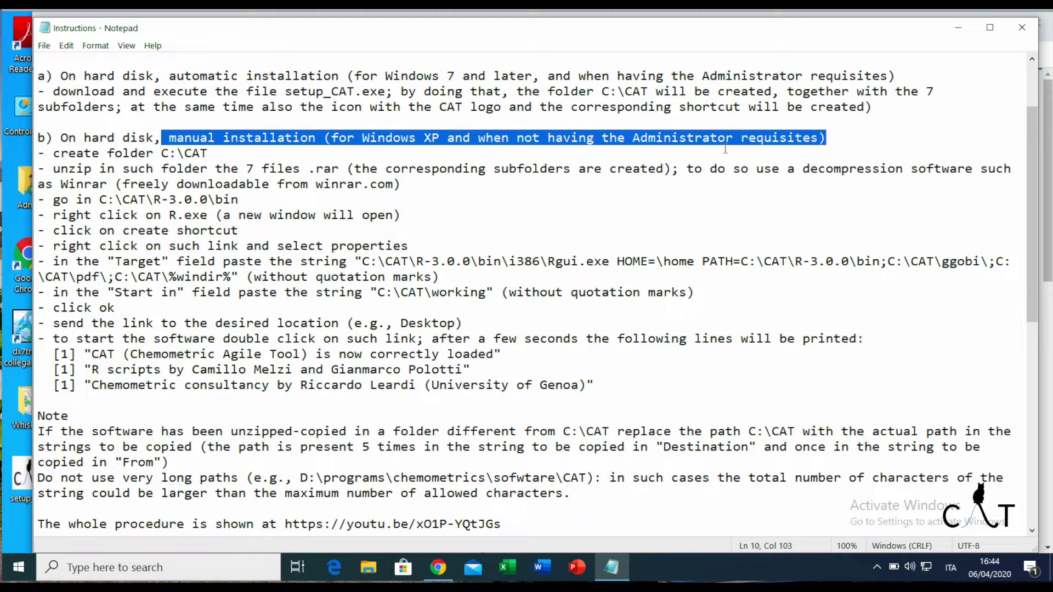
pyautogui.click(177, 168)
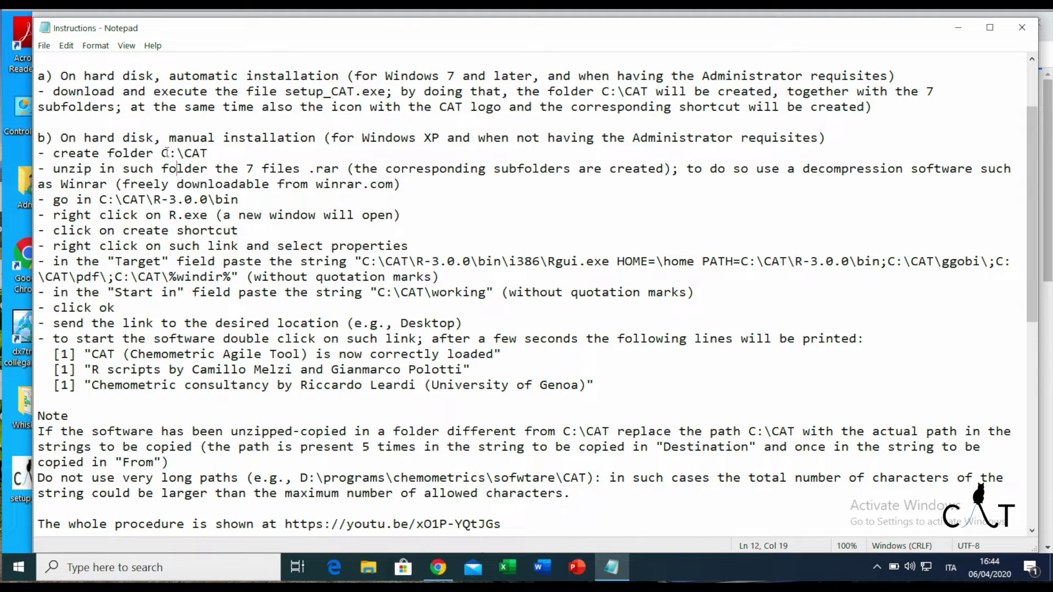
pyautogui.moveTo(162, 154); pyautogui.dragTo(221, 153)
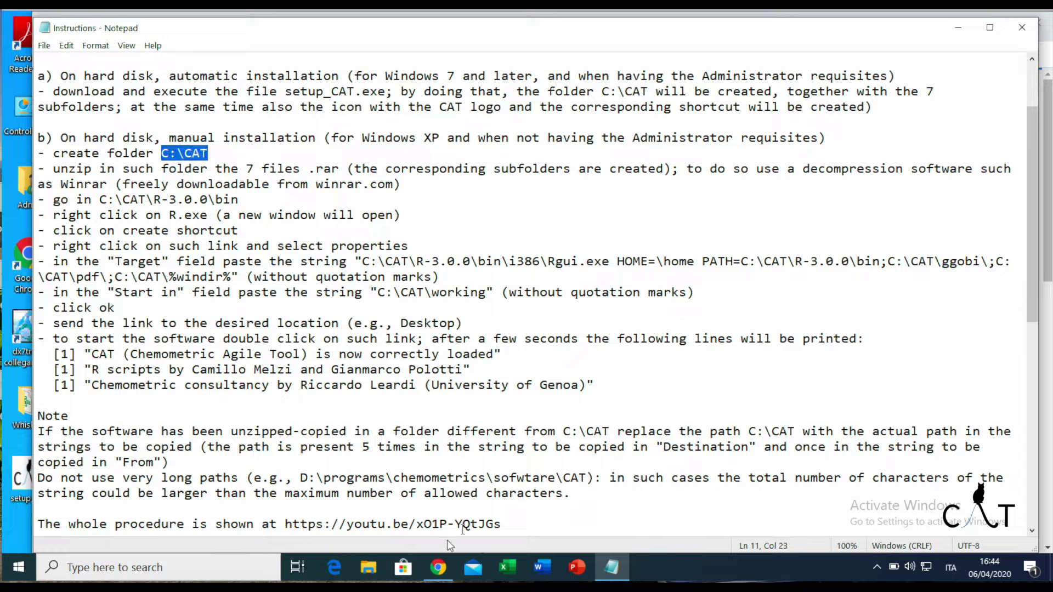
# Create and open a new folder named CAT on Local Disk (C:), then return to Notepad
pyautogui.click(365, 567)
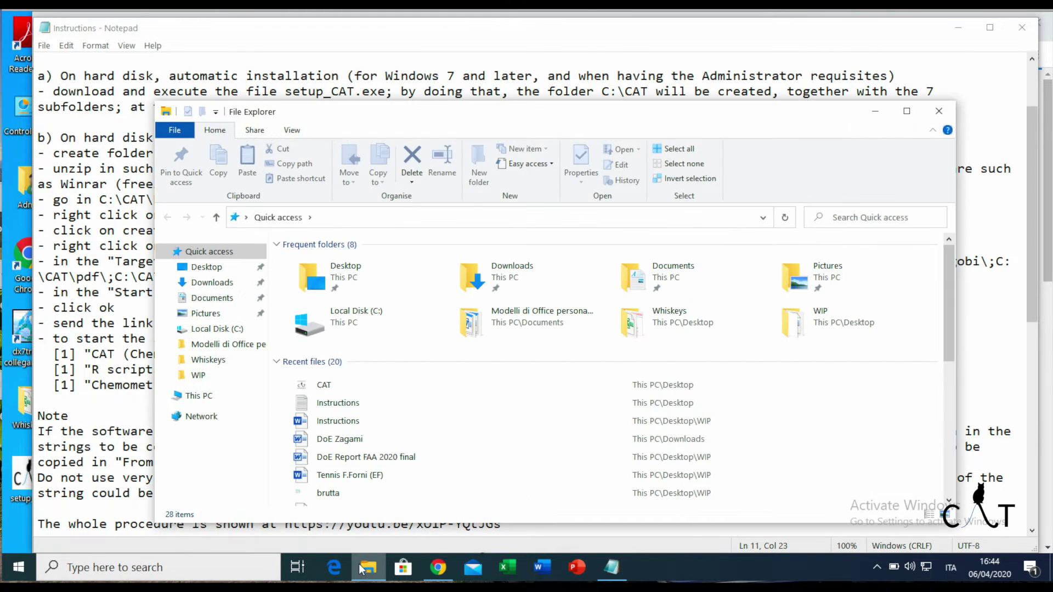
pyautogui.click(236, 331)
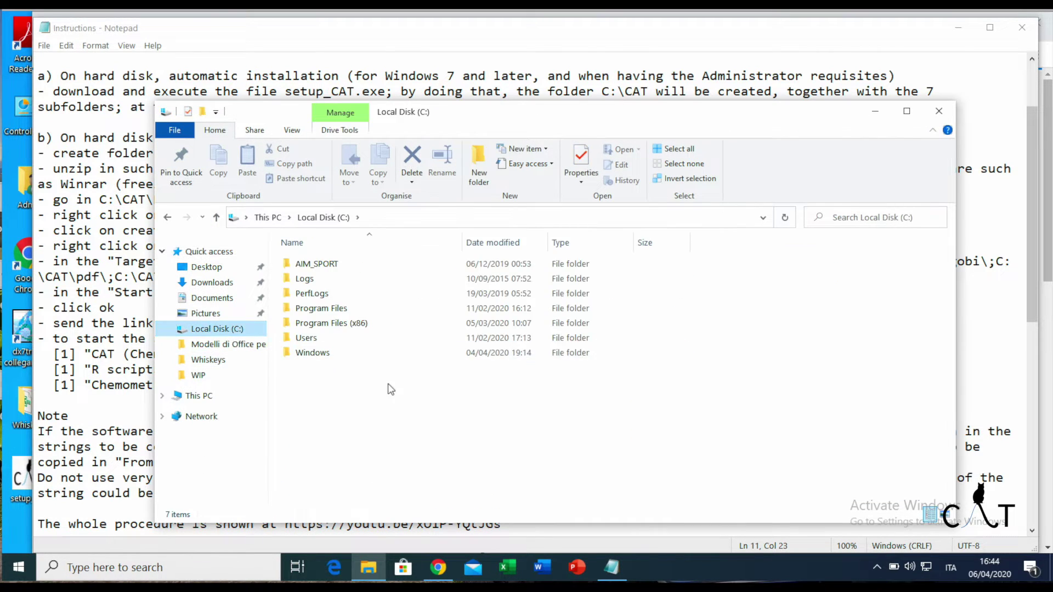
pyautogui.rightClick(391, 405)
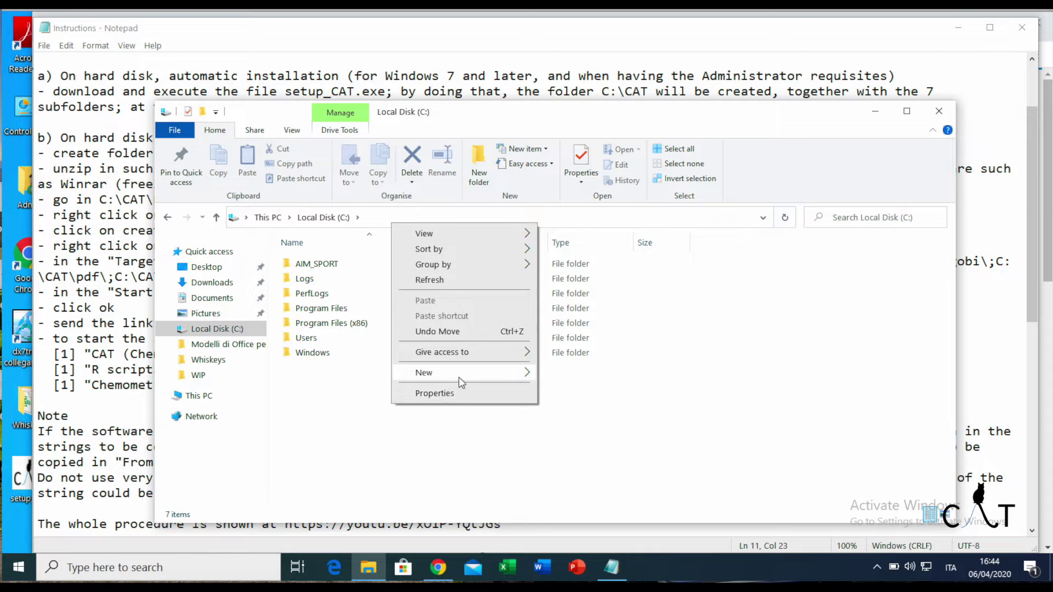
pyautogui.moveTo(460, 373)
pyautogui.click(606, 378)
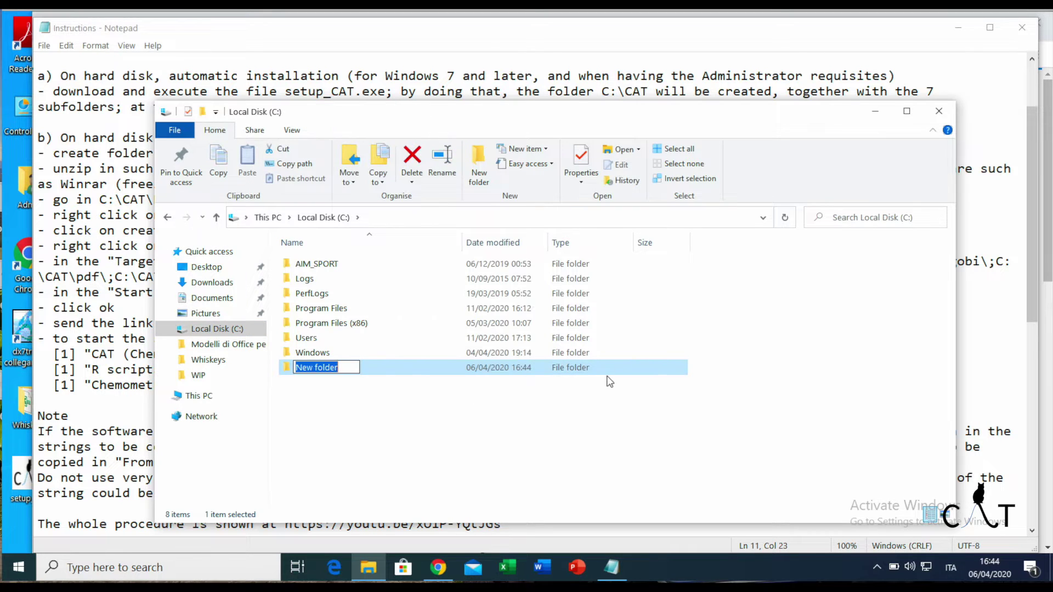
pyautogui.write('CAT')
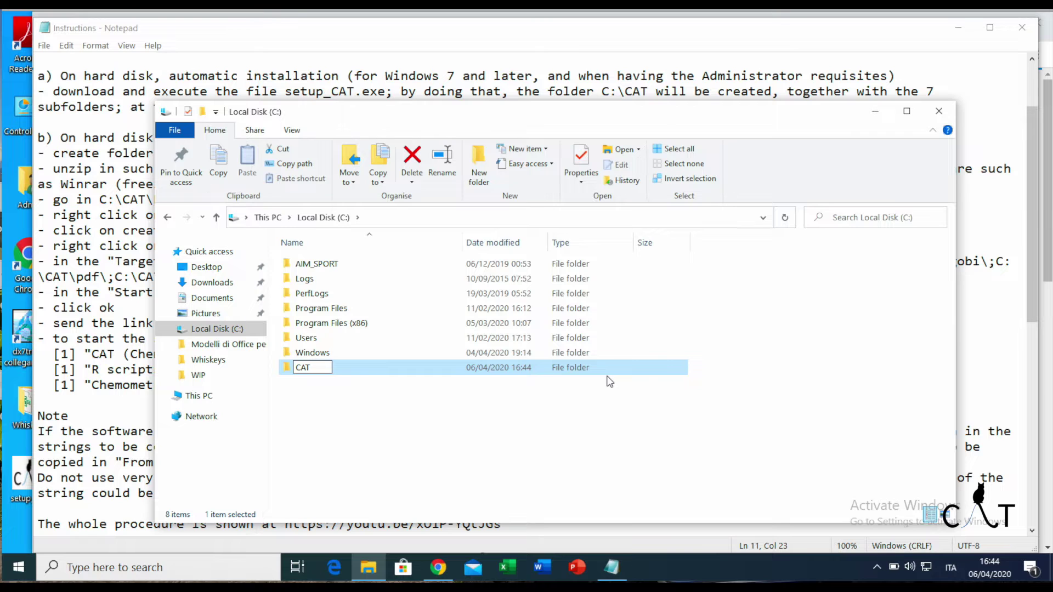
pyautogui.press('Return')
pyautogui.doubleClick(311, 364)
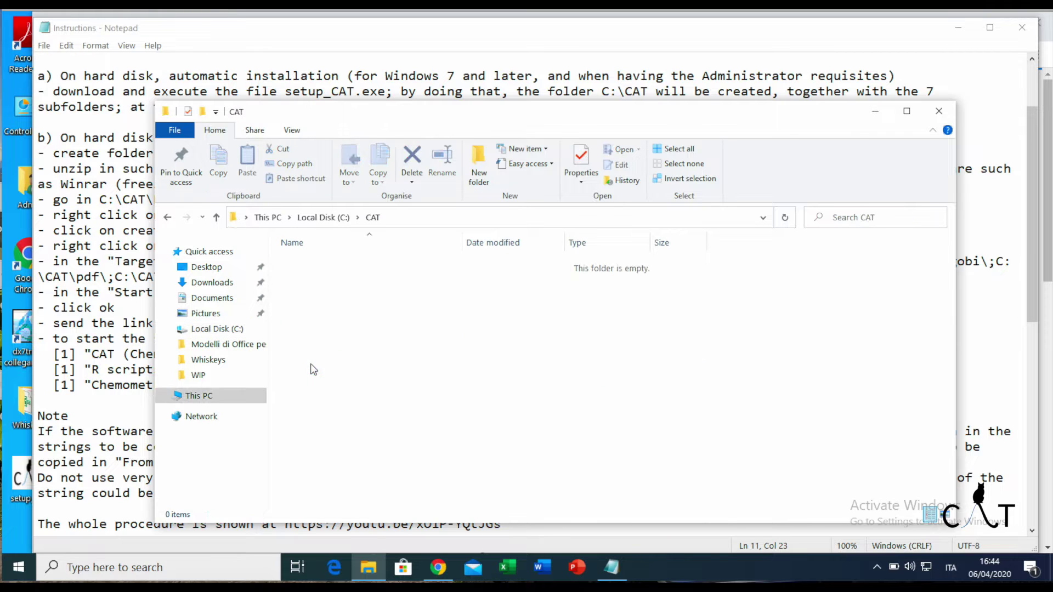
pyautogui.click(125, 167)
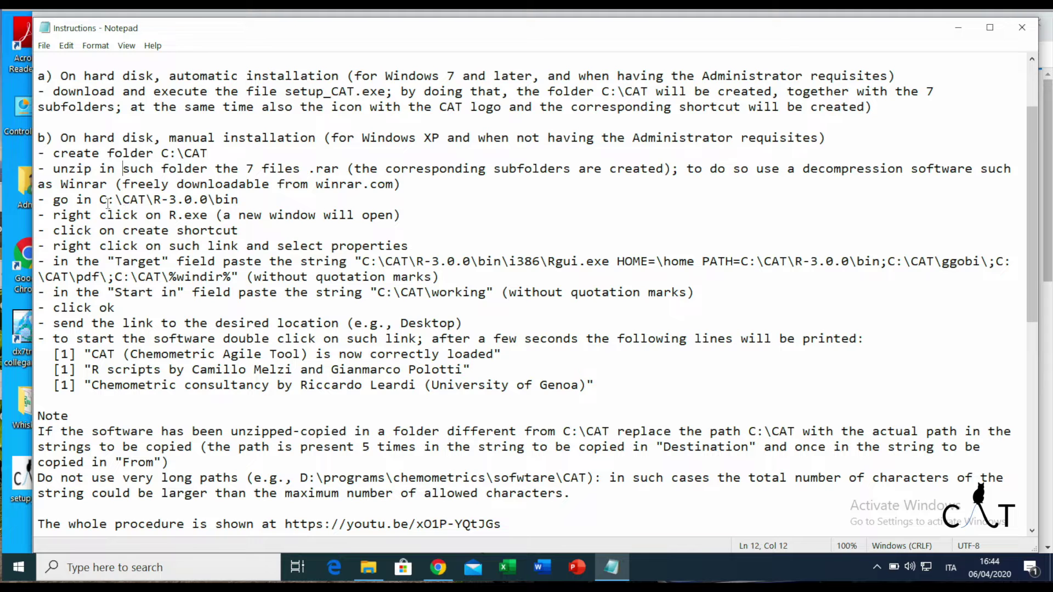
# Highlight the step about unzipping the .rar files, then minimize Notepad
pyautogui.moveTo(69, 167); pyautogui.dragTo(410, 183)
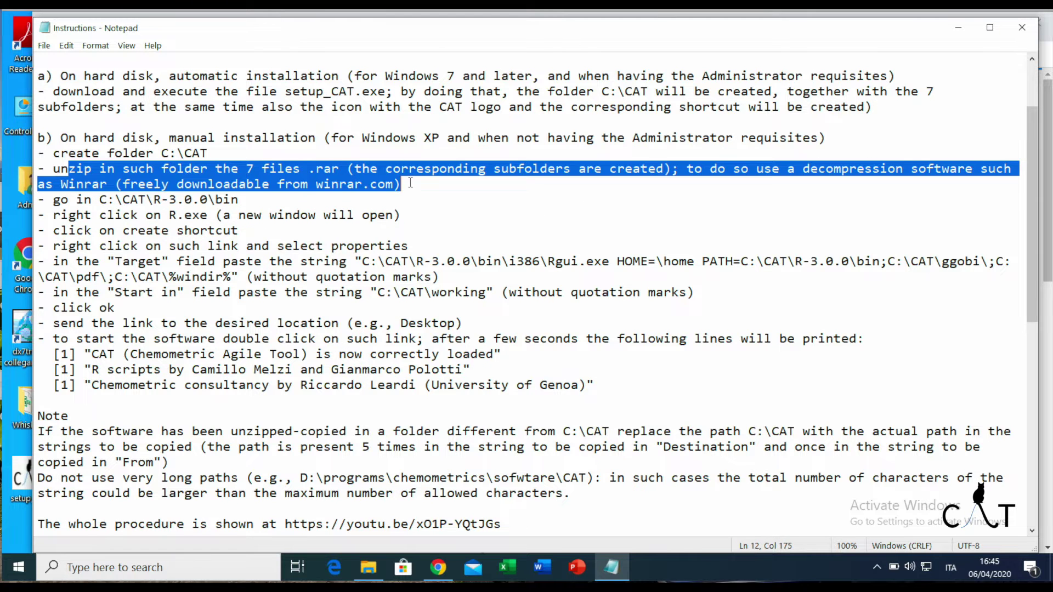
pyautogui.click(960, 26)
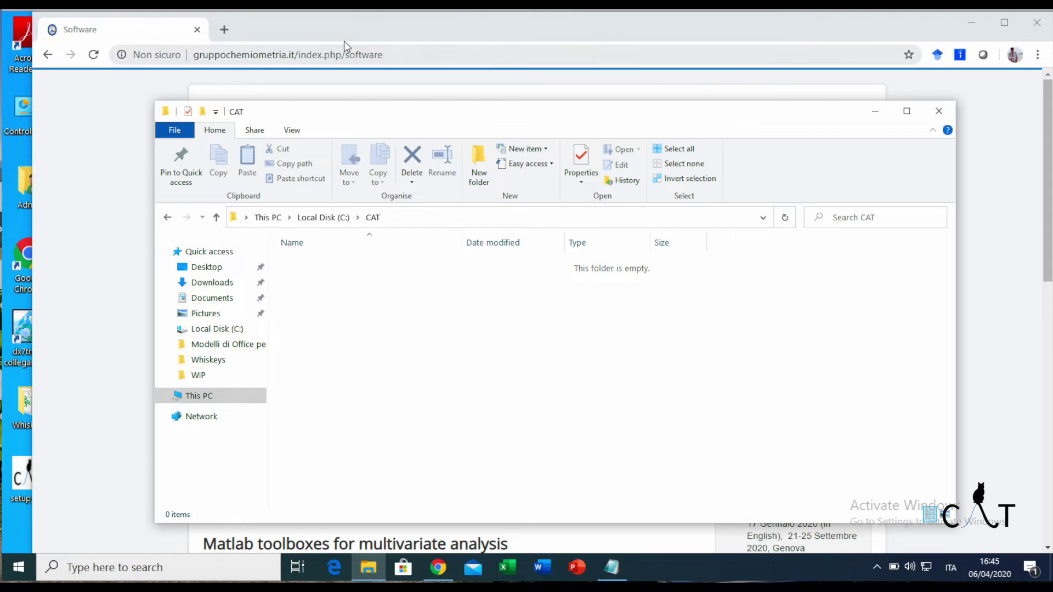
# Download the R-3.0.0, home, ggobi and pdf .rar archives from the Software page
pyautogui.click(350, 36)
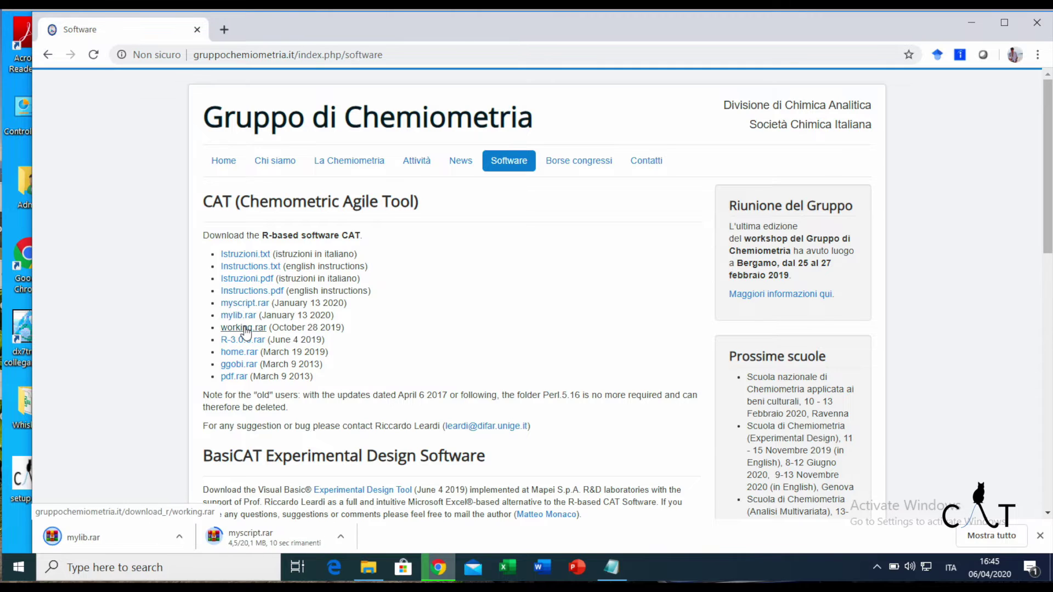
pyautogui.click(242, 340)
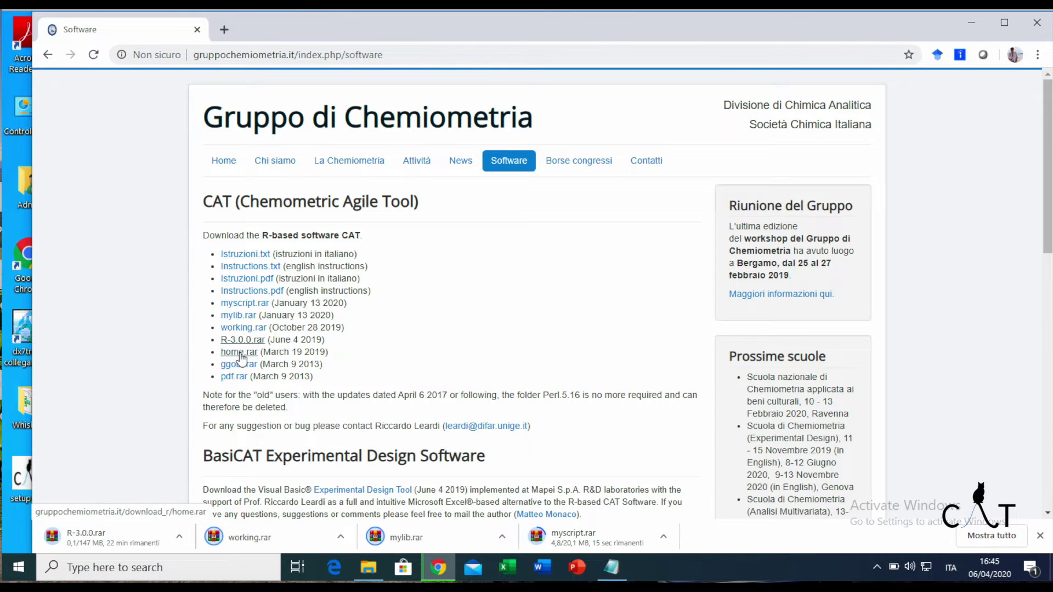
pyautogui.click(242, 353)
pyautogui.click(242, 375)
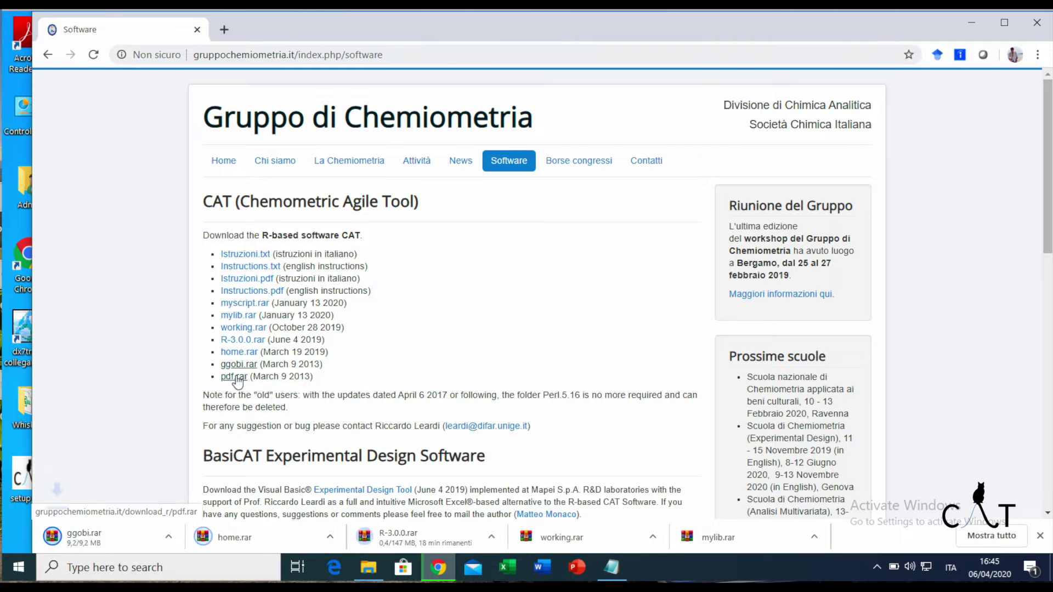
pyautogui.click(236, 378)
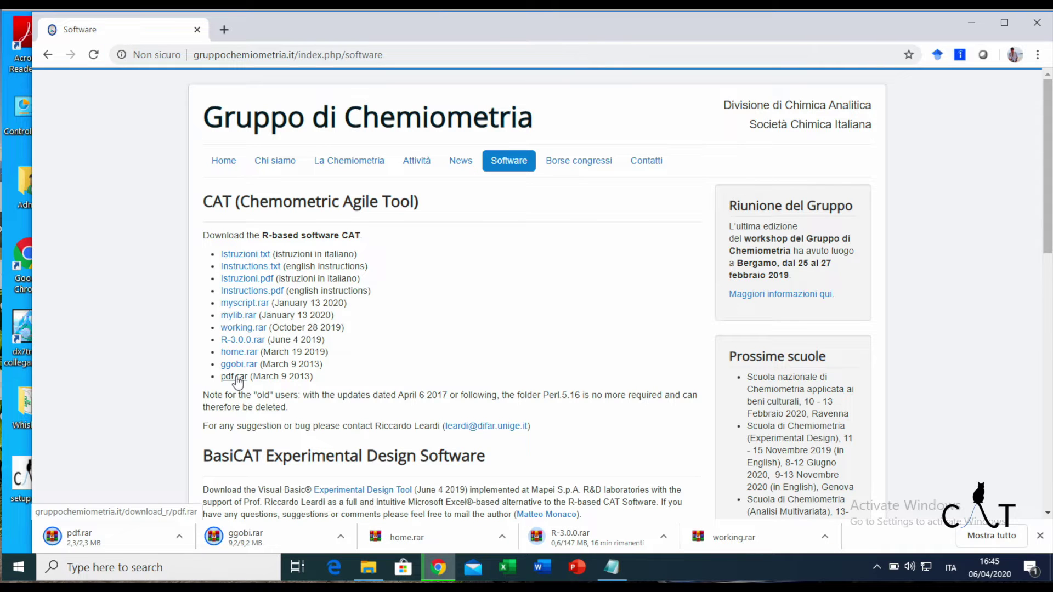
pyautogui.click(976, 30)
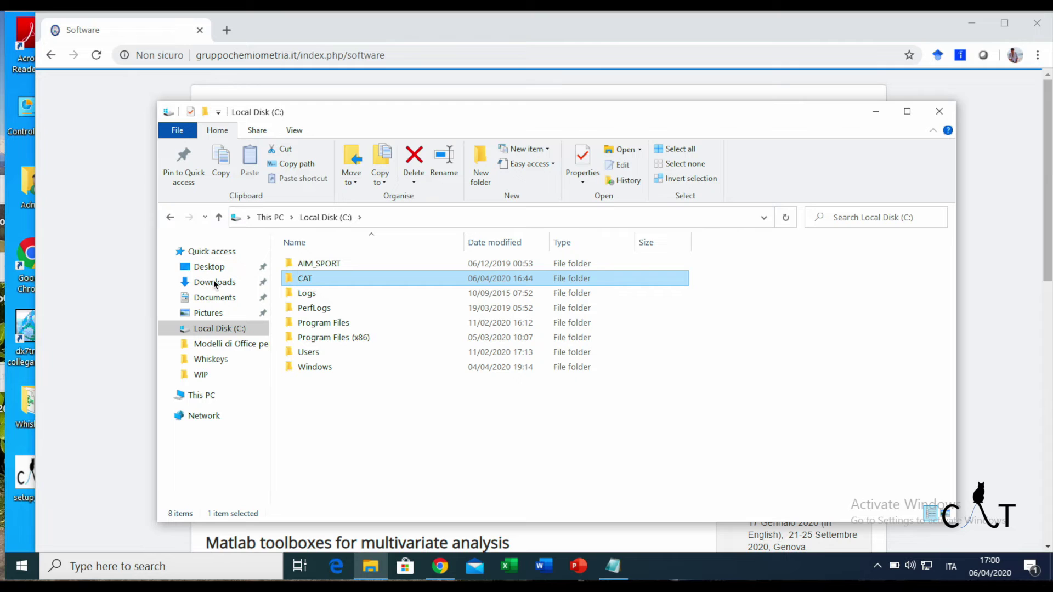
# Go to Downloads and open R-3.0.0.rar in WinRAR
pyautogui.click(214, 283)
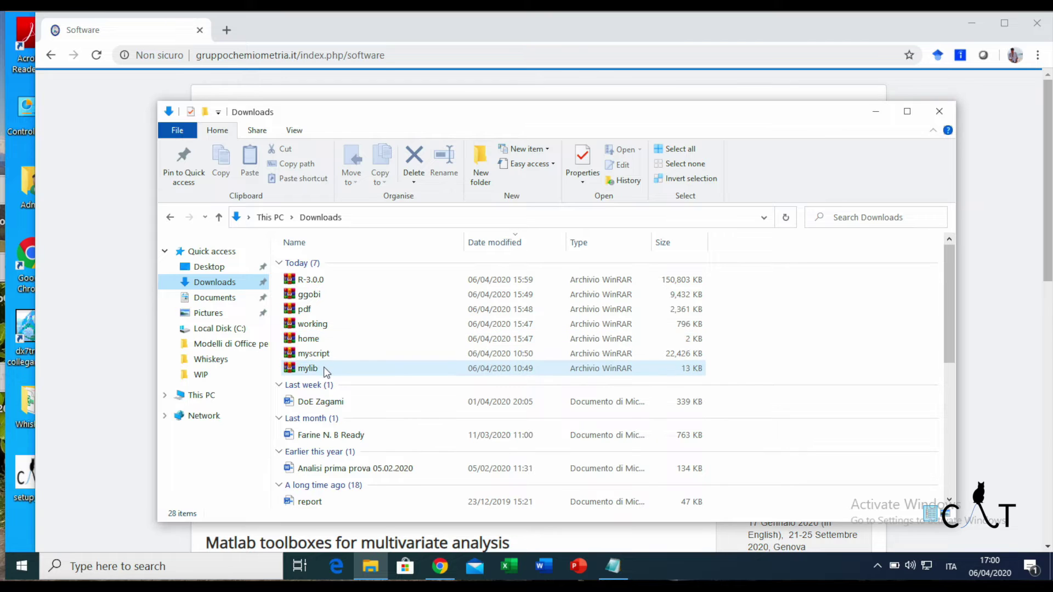
pyautogui.doubleClick(335, 282)
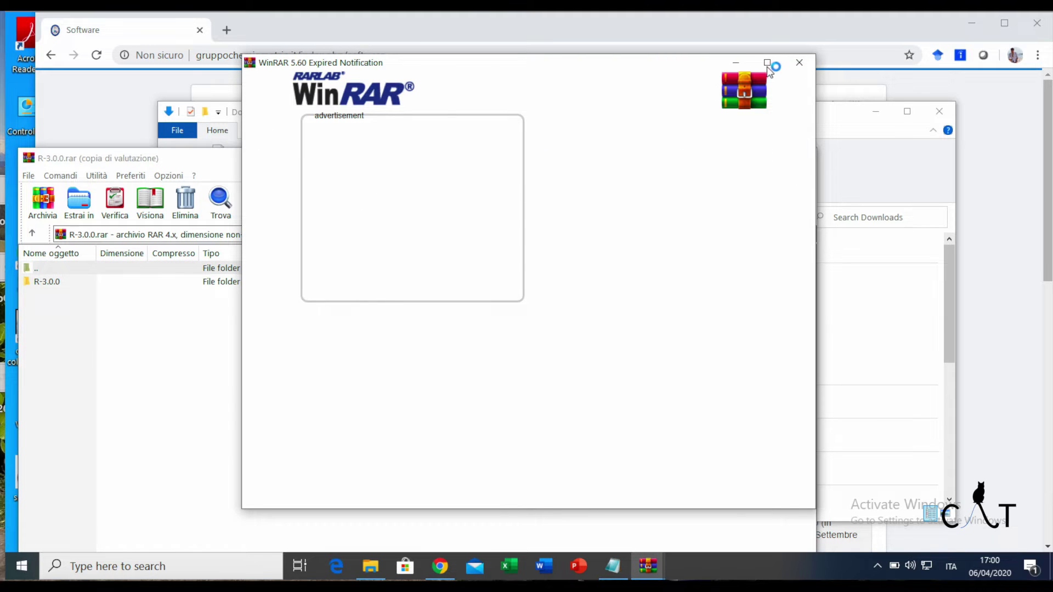
# Extract the R-3.0.0 folder into C:\CAT and close the archive
pyautogui.click(799, 62)
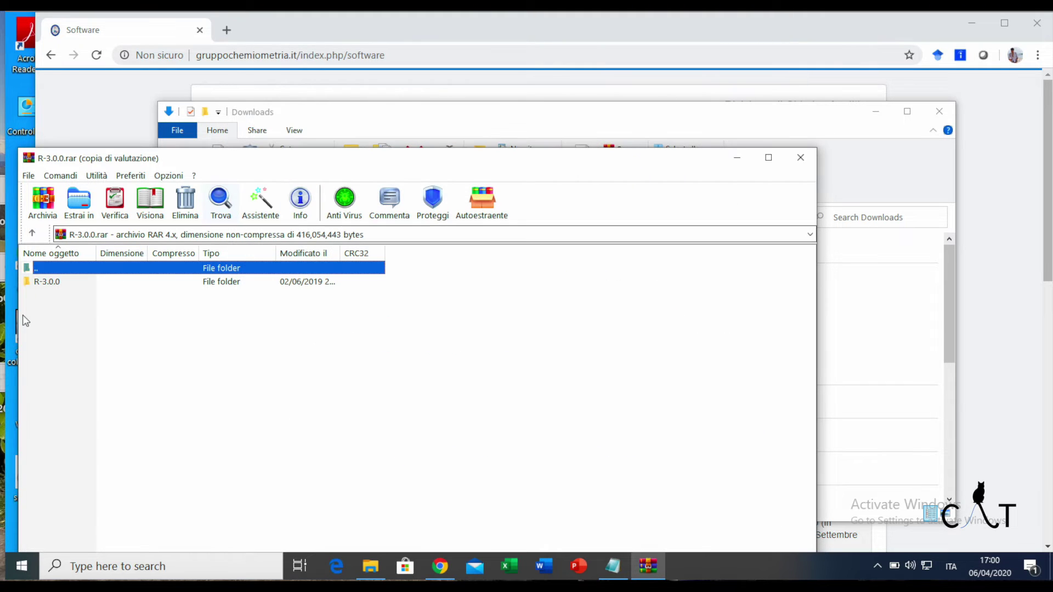
pyautogui.click(48, 283)
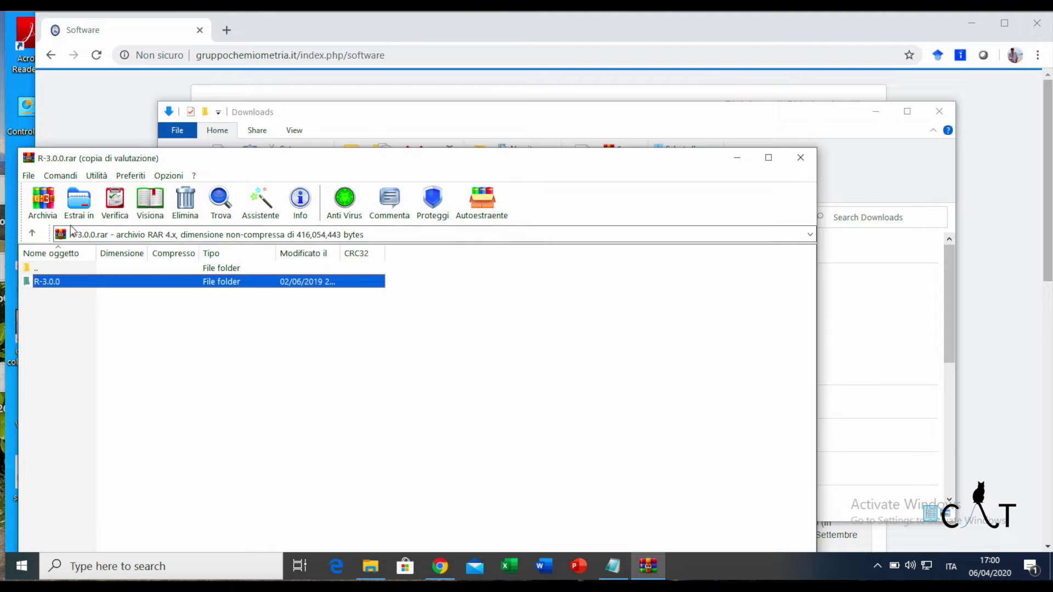
pyautogui.click(79, 211)
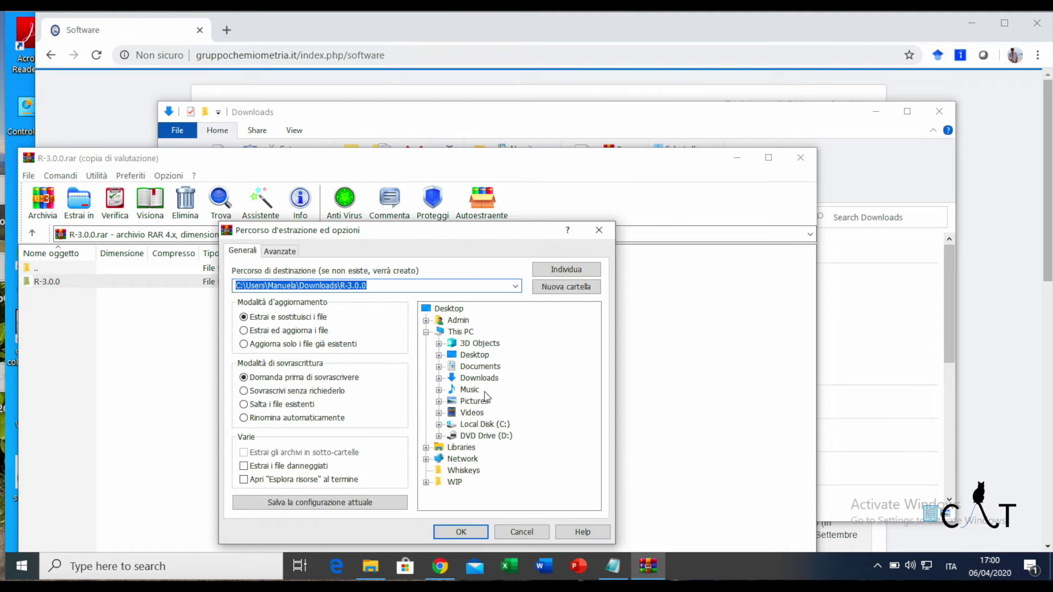
pyautogui.click(439, 425)
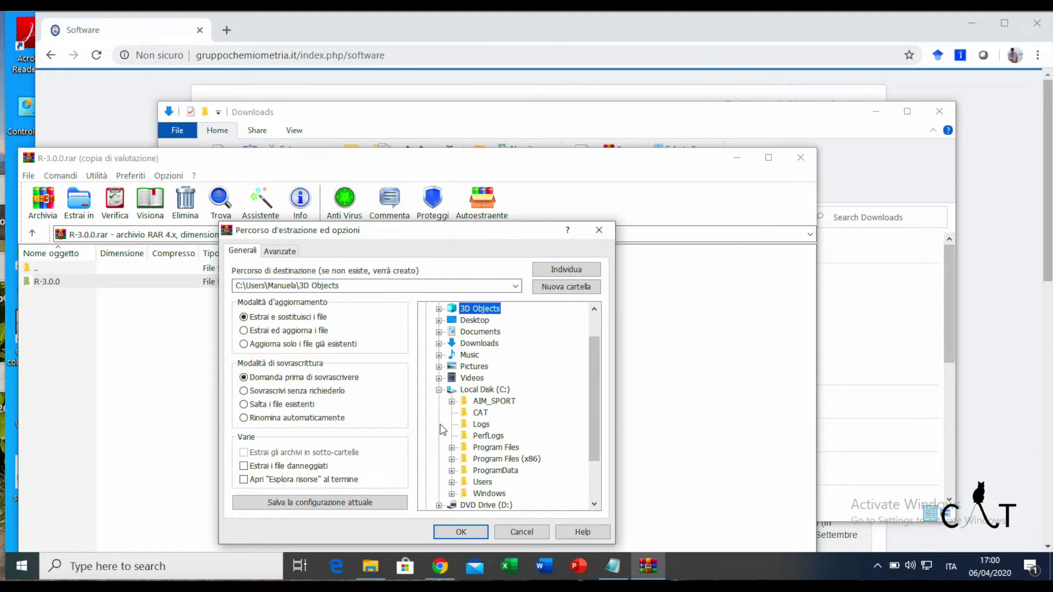
pyautogui.click(479, 415)
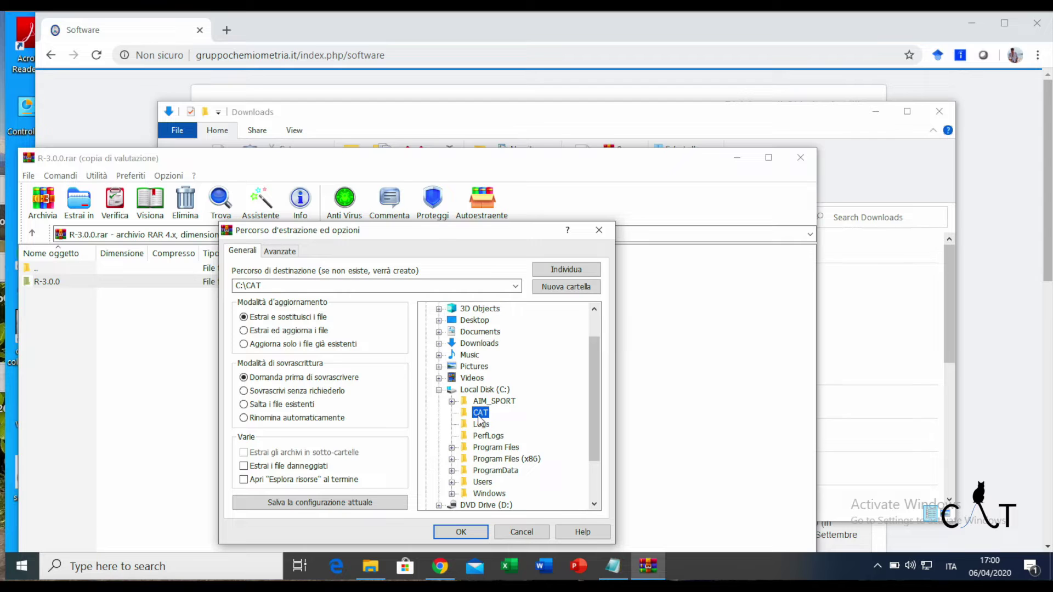
pyautogui.click(465, 534)
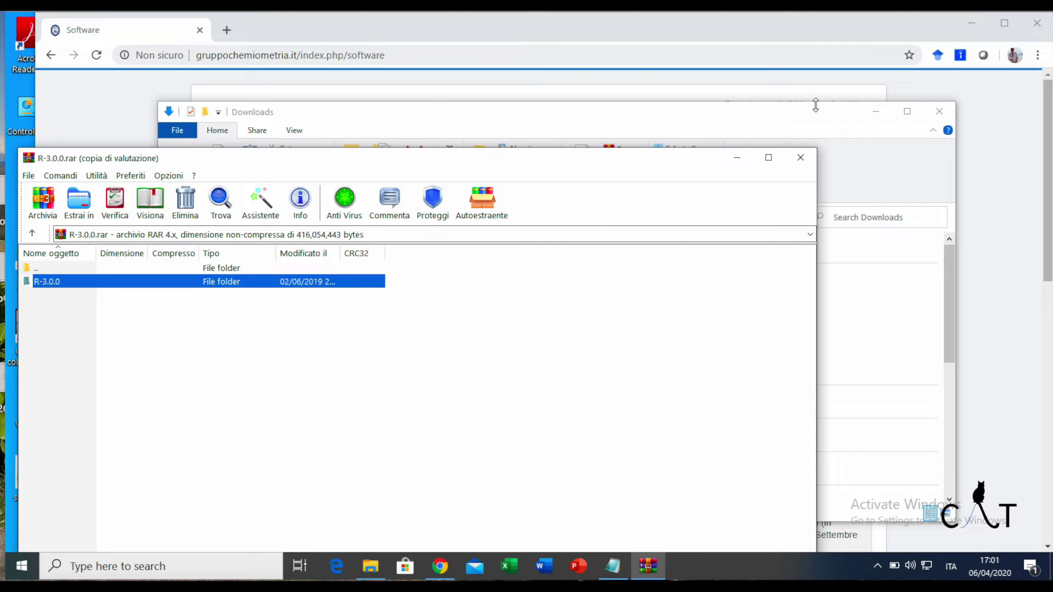
pyautogui.click(800, 157)
# Open ggobi.rar and extract its ggobi folder into C:\CAT
pyautogui.click(366, 294)
pyautogui.doubleClick(365, 295)
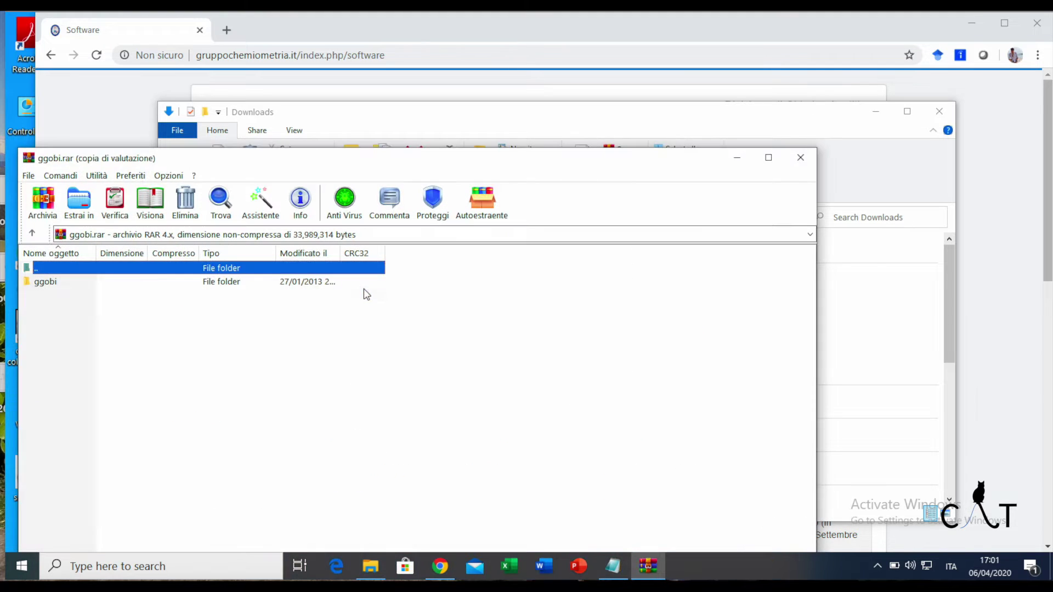
pyautogui.click(538, 334)
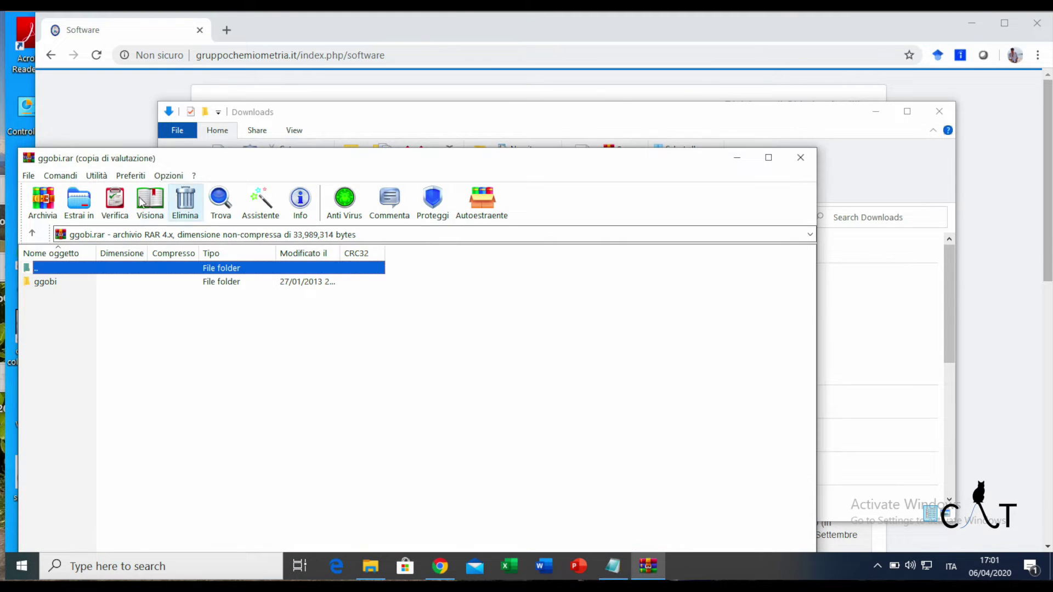
pyautogui.click(49, 281)
pyautogui.click(80, 205)
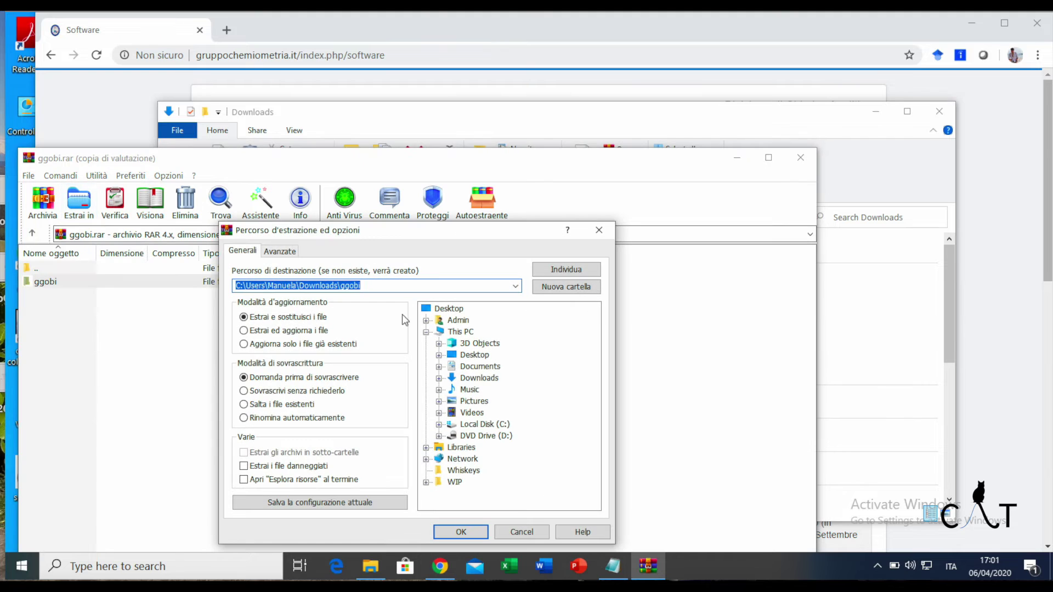
pyautogui.click(439, 424)
pyautogui.click(480, 413)
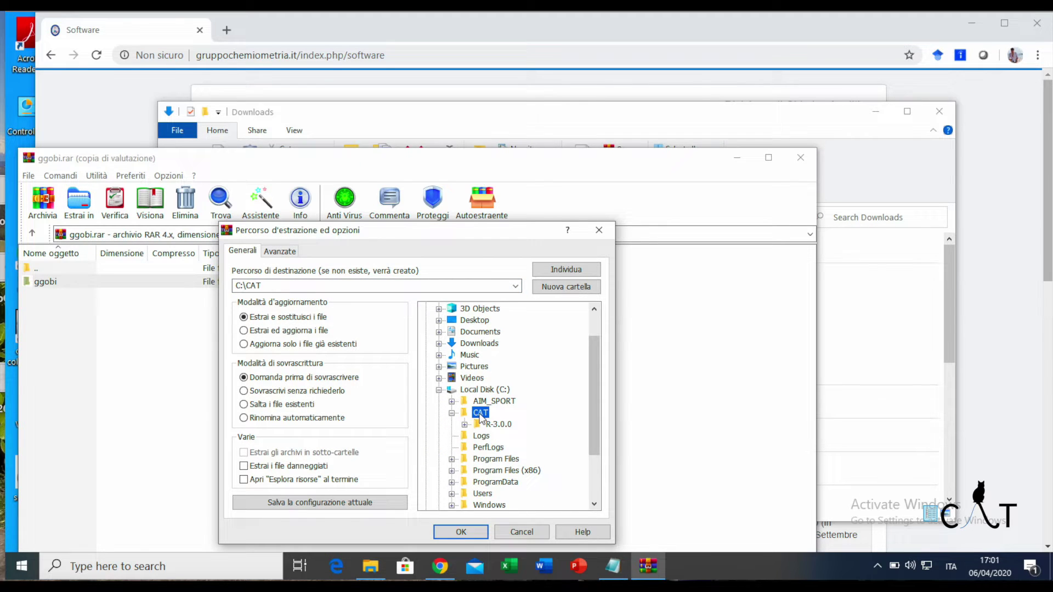
pyautogui.click(472, 529)
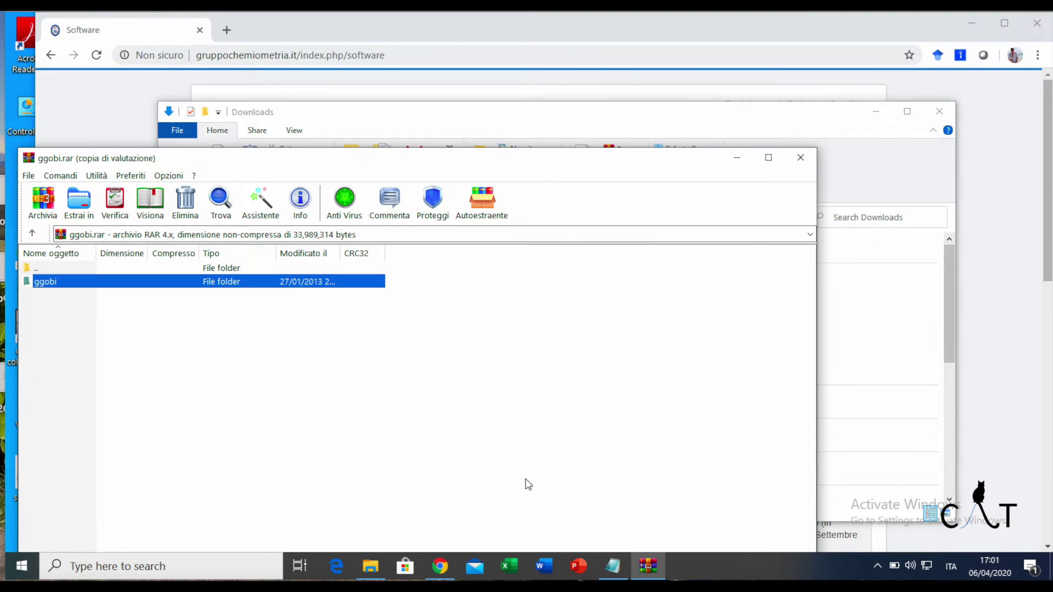
pyautogui.click(801, 157)
# Open pdf.rar and extract its pdf folder into C:\CAT
pyautogui.doubleClick(314, 310)
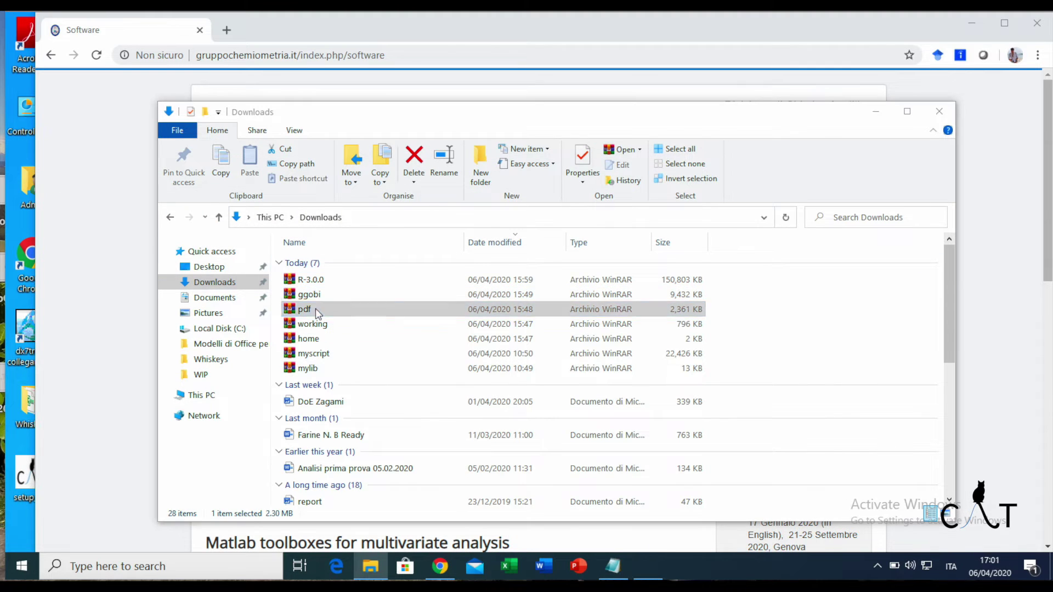
pyautogui.click(535, 334)
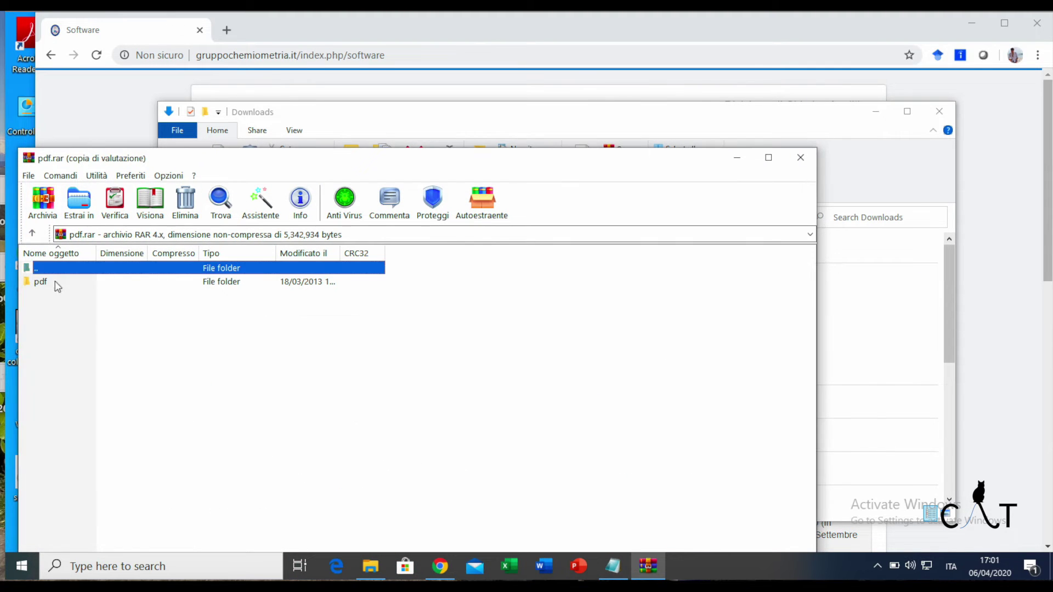
pyautogui.click(51, 282)
pyautogui.click(78, 204)
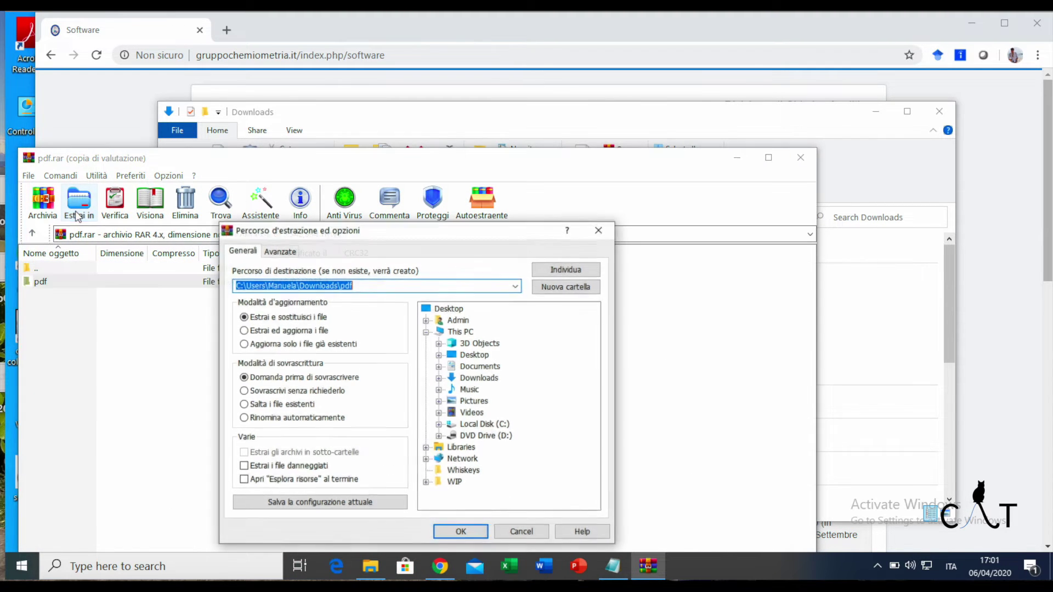
pyautogui.click(438, 424)
pyautogui.doubleClick(465, 412)
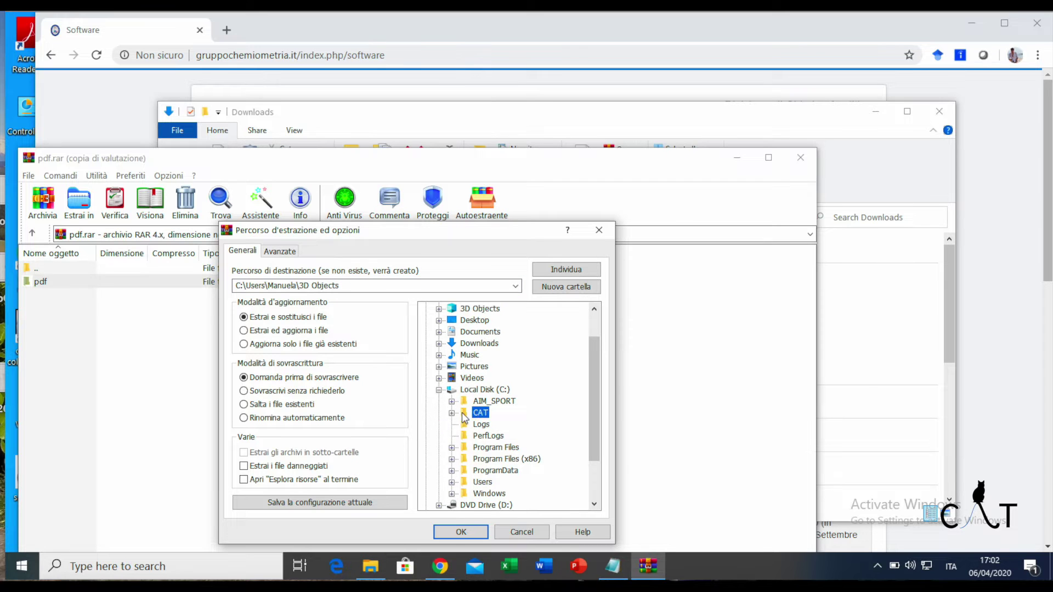
pyautogui.click(461, 532)
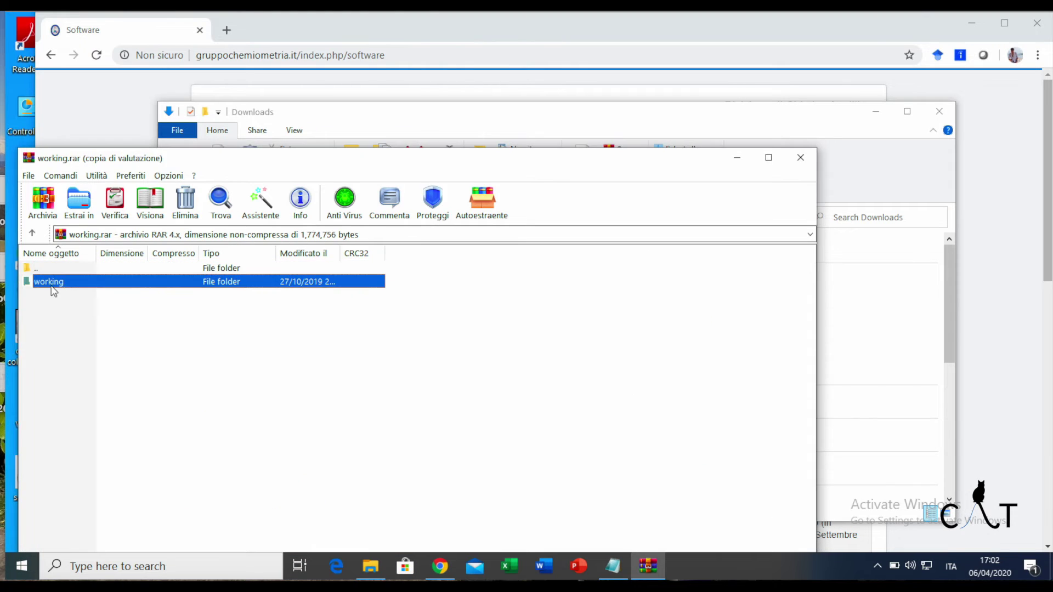
# Extract the working and home archives into C:\CAT
pyautogui.click(79, 200)
pyautogui.click(461, 532)
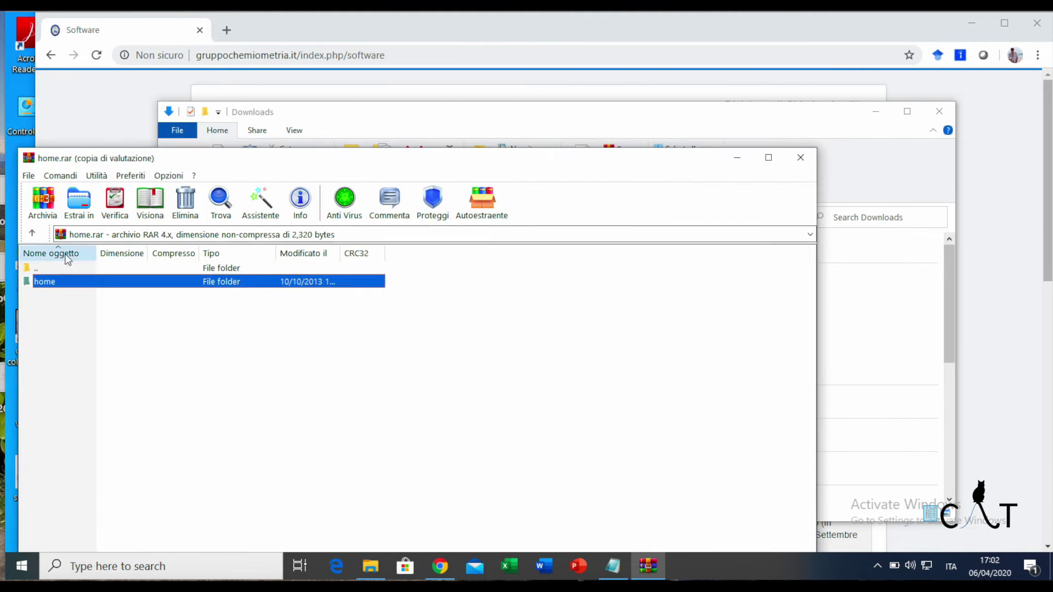
pyautogui.click(78, 200)
pyautogui.click(480, 413)
pyautogui.click(460, 532)
# Extract the myscript and mylib archives into C:\CAT
pyautogui.click(801, 158)
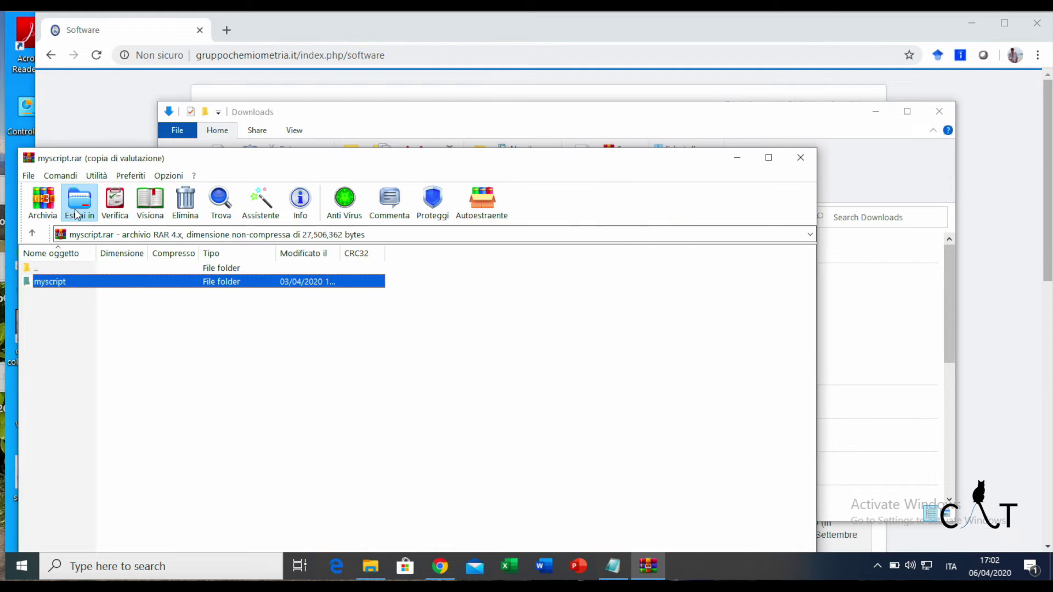
pyautogui.click(79, 201)
pyautogui.click(480, 412)
pyautogui.click(461, 532)
pyautogui.click(801, 158)
pyautogui.doubleClick(425, 360)
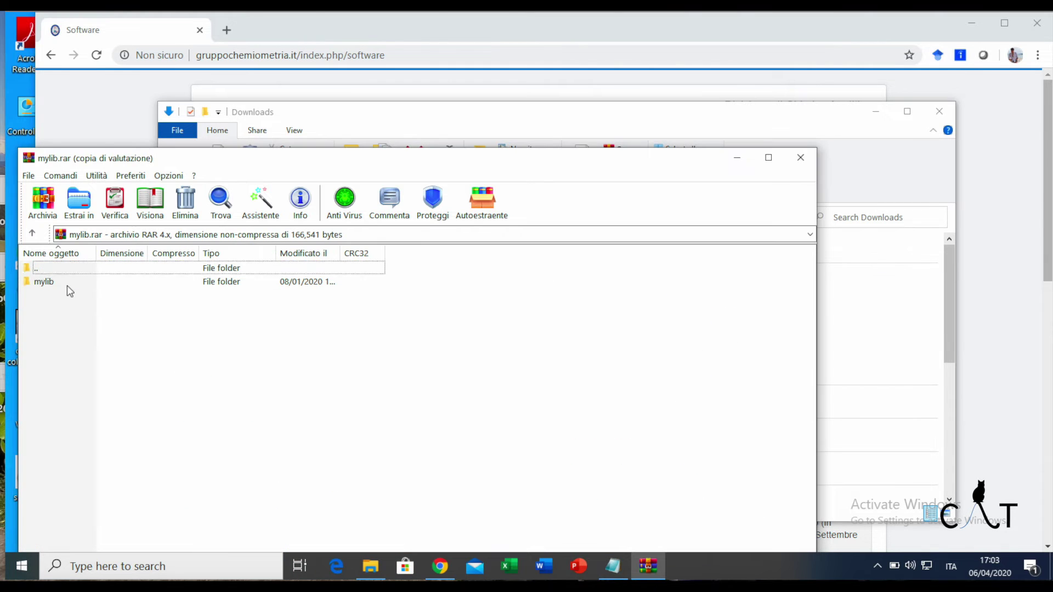
pyautogui.click(79, 201)
pyautogui.click(479, 424)
pyautogui.click(461, 532)
pyautogui.click(800, 158)
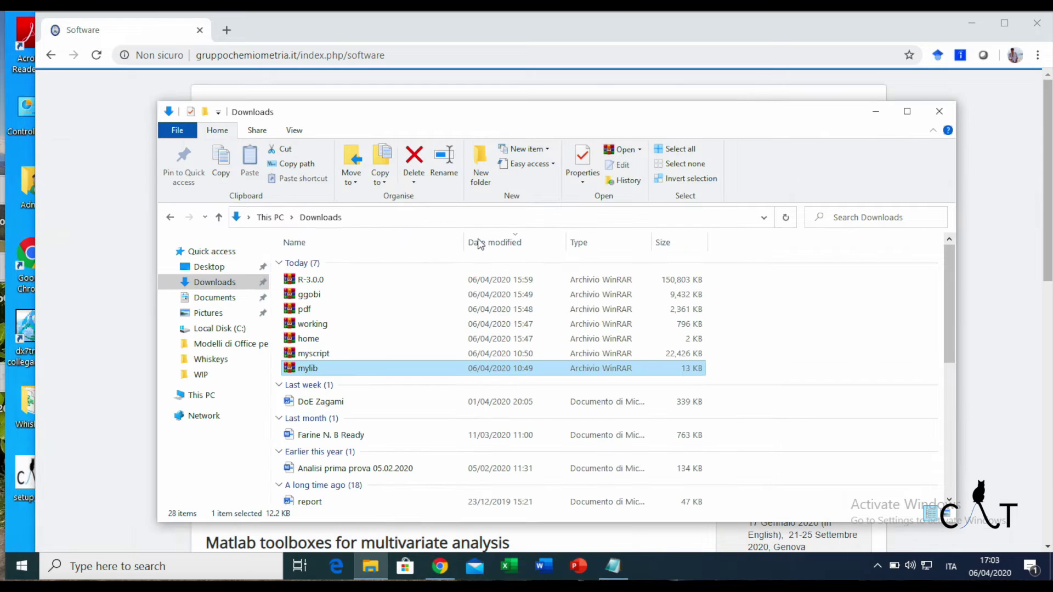
# Check that C:\CAT on Local Disk (C:) holds all seven folders, then close it
pyautogui.click(220, 329)
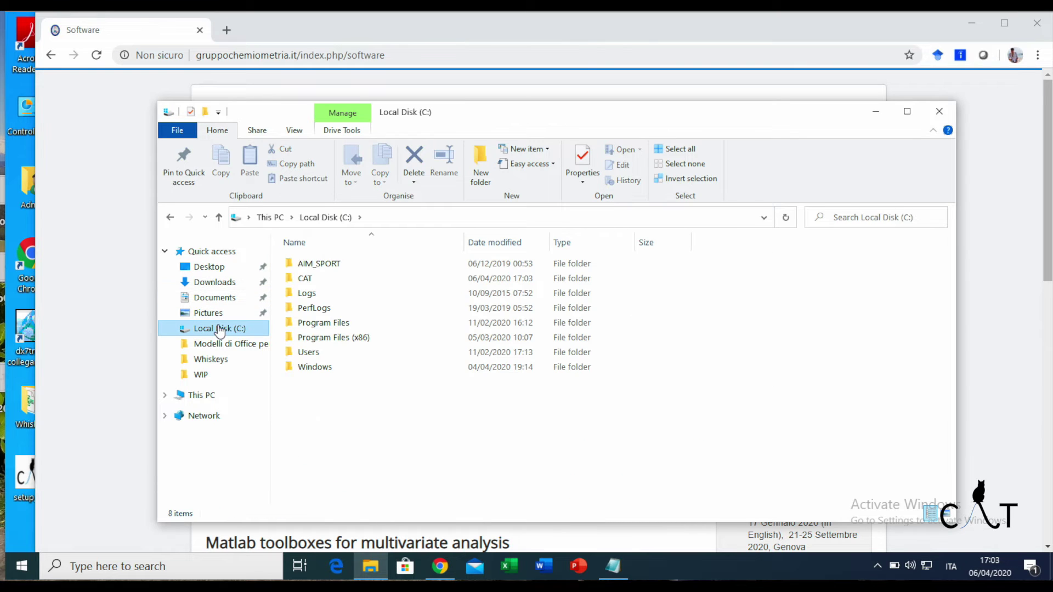
pyautogui.doubleClick(341, 278)
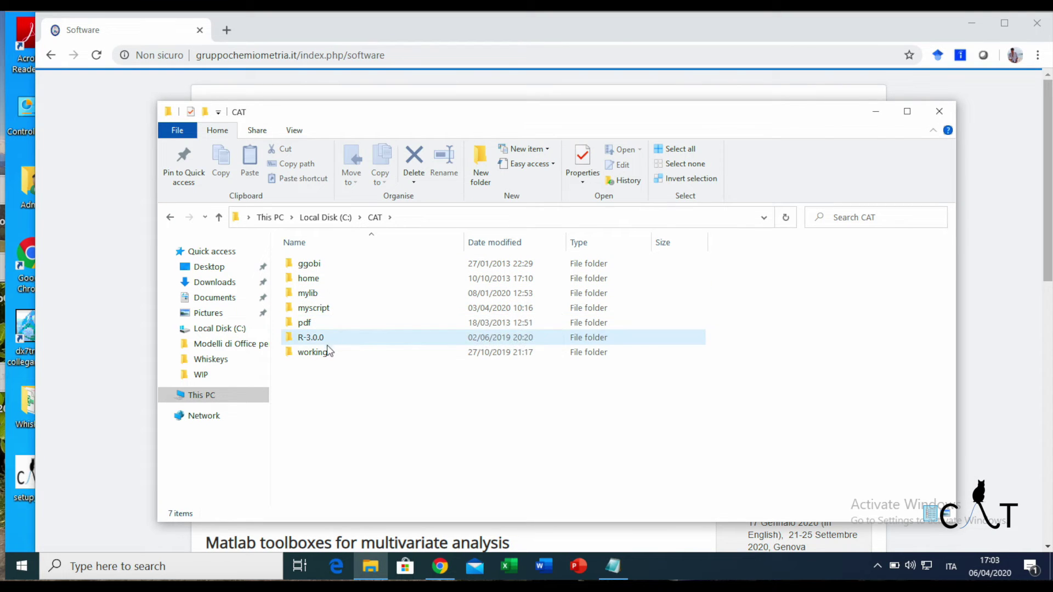
pyautogui.click(939, 113)
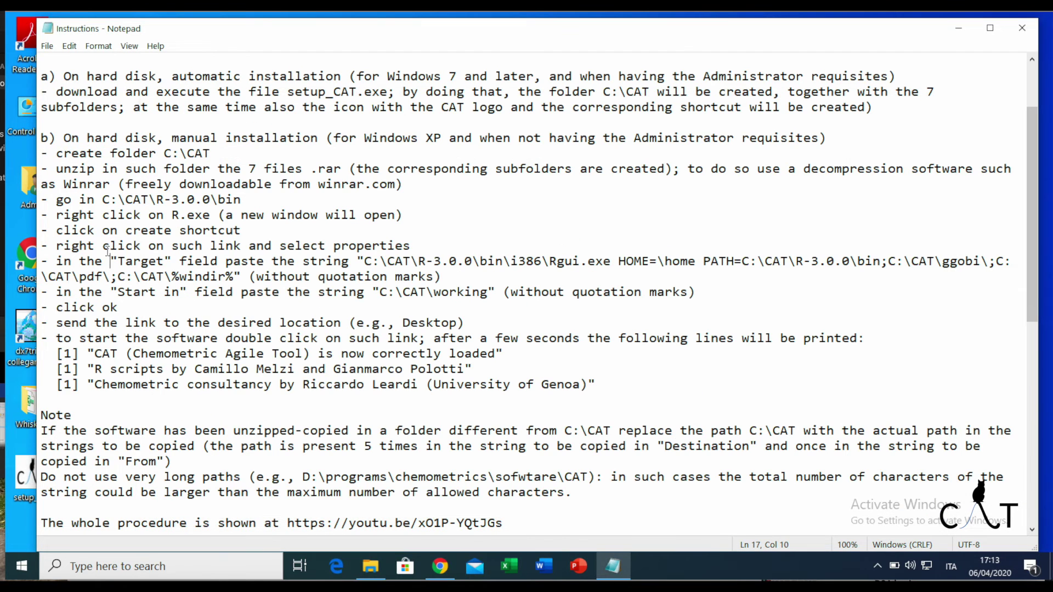
# Highlight the manual steps: create C:\CAT, unzip, open the bin path, create R.exe shortcut
pyautogui.moveTo(57, 154); pyautogui.dragTo(229, 154)
pyautogui.moveTo(57, 170); pyautogui.dragTo(318, 186)
pyautogui.moveTo(80, 202); pyautogui.dragTo(253, 203)
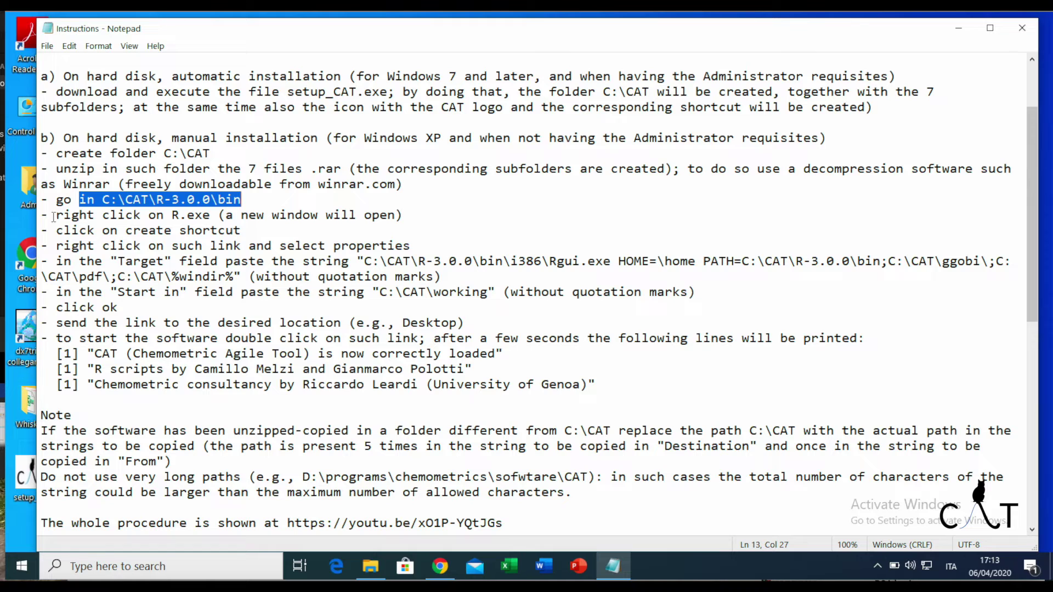
pyautogui.moveTo(53, 217); pyautogui.dragTo(428, 222)
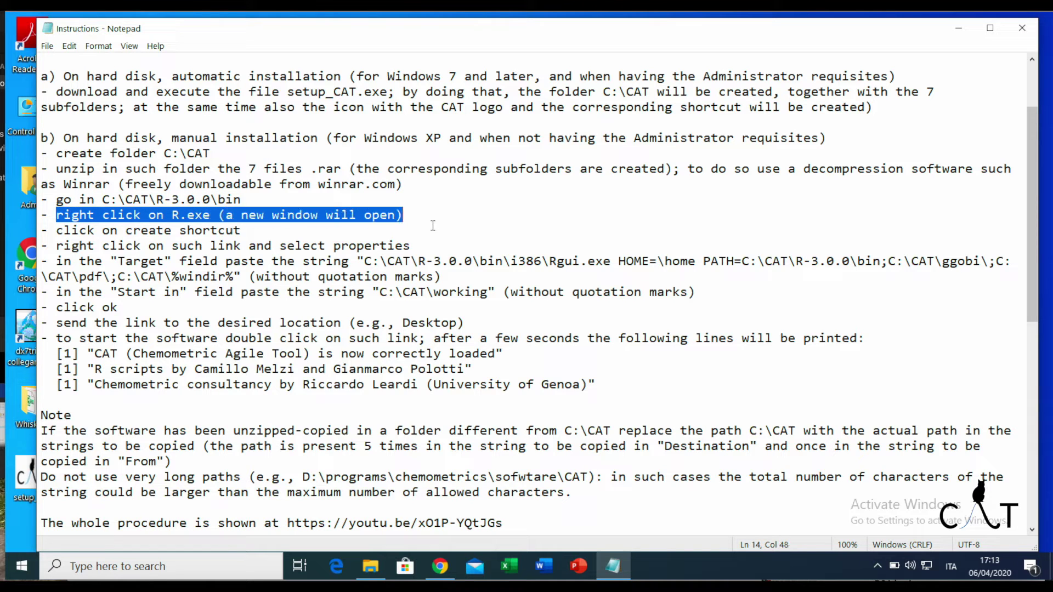
pyautogui.moveTo(65, 233); pyautogui.dragTo(256, 231)
pyautogui.click(280, 247)
# In C:\CAT\R-3.0.0\bin, create a shortcut to R and open its Properties
pyautogui.click(371, 565)
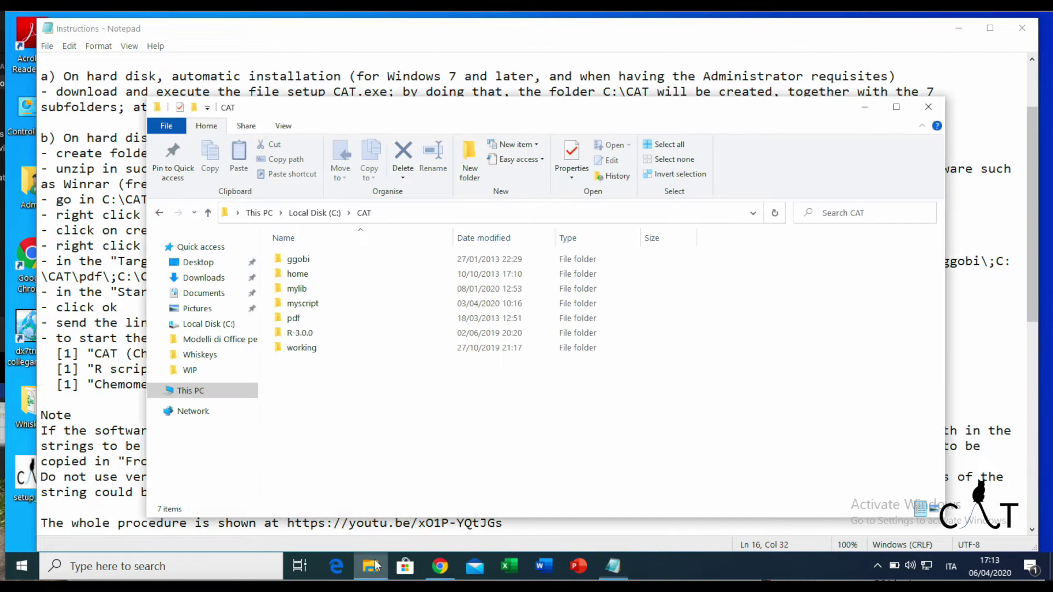
pyautogui.doubleClick(304, 331)
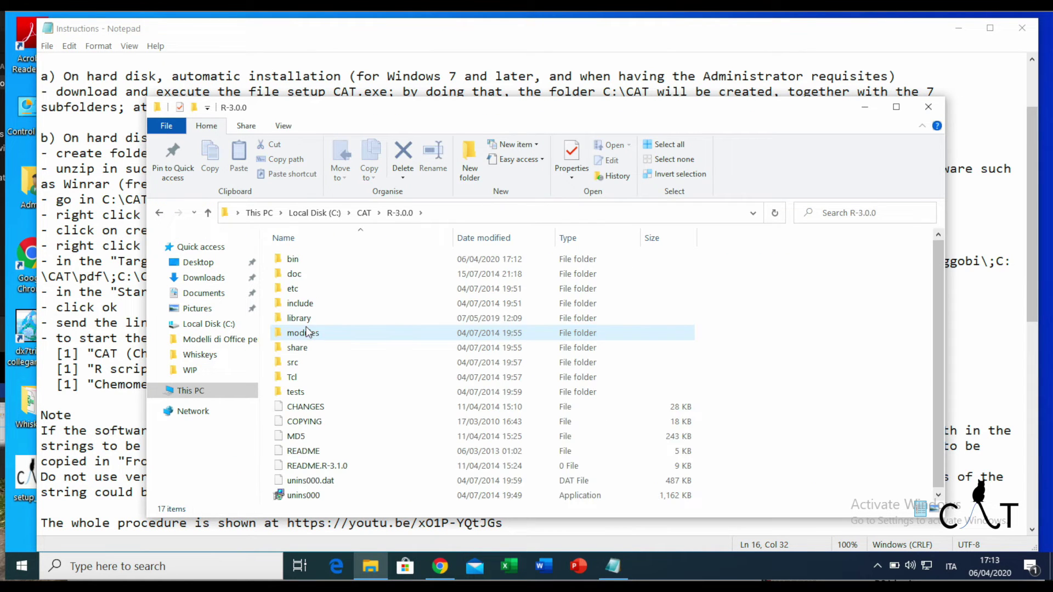
pyautogui.doubleClick(323, 261)
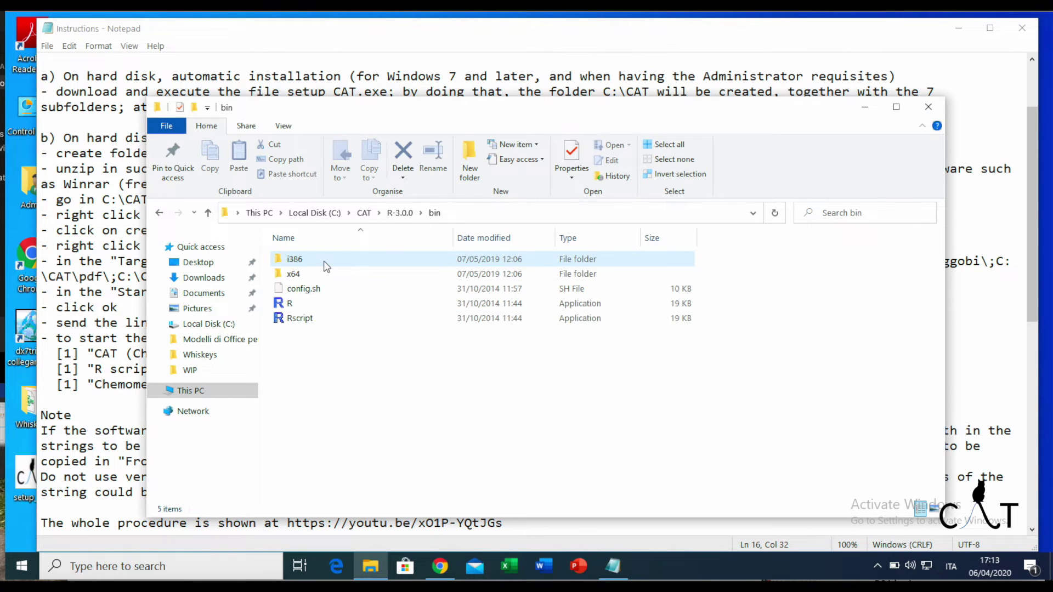
pyautogui.rightClick(305, 302)
pyautogui.click(343, 489)
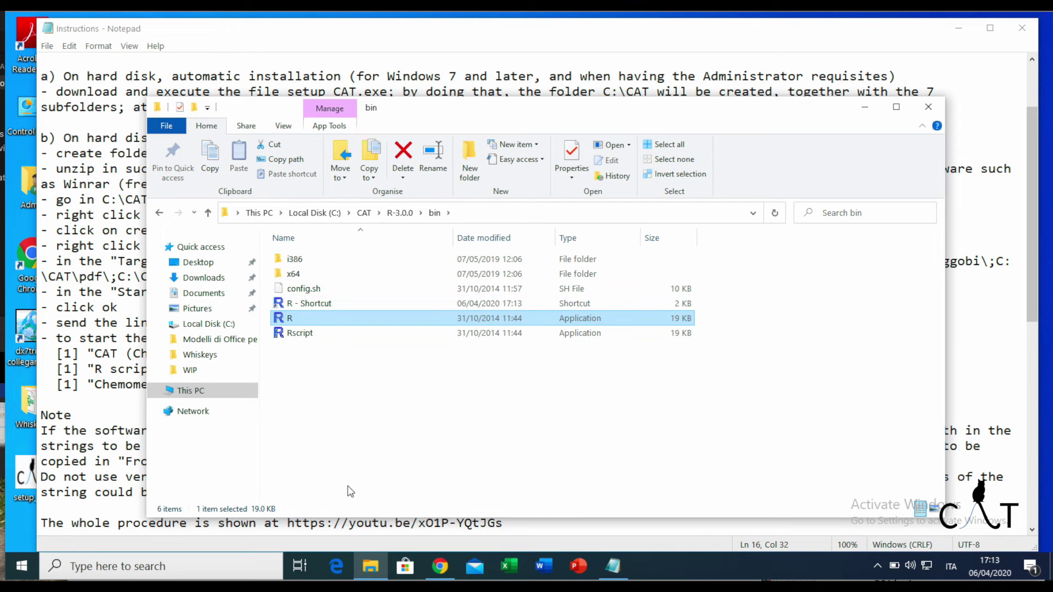
pyautogui.click(327, 307)
pyautogui.rightClick(327, 307)
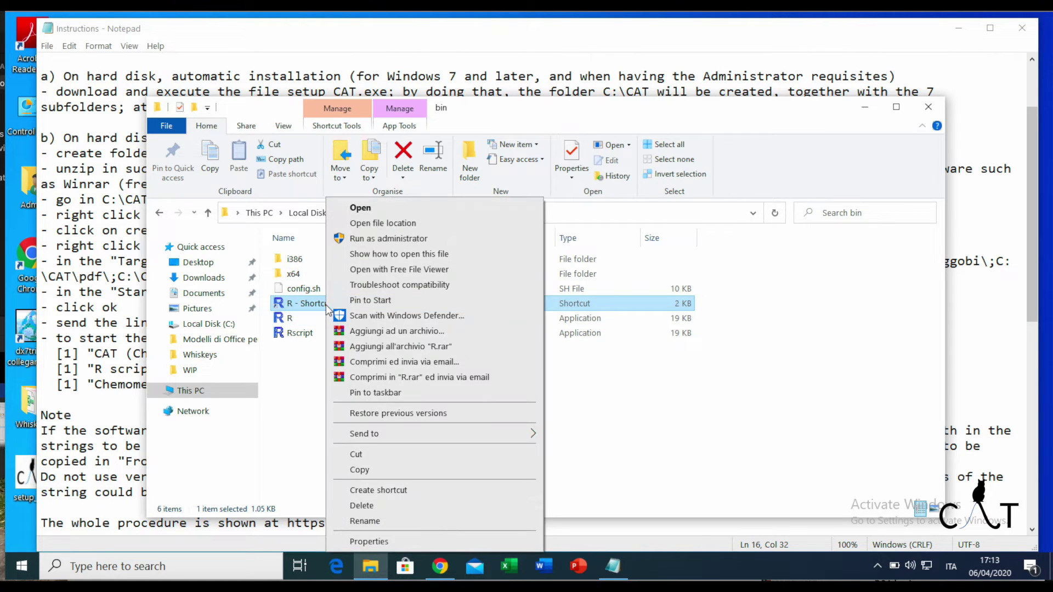
pyautogui.click(379, 535)
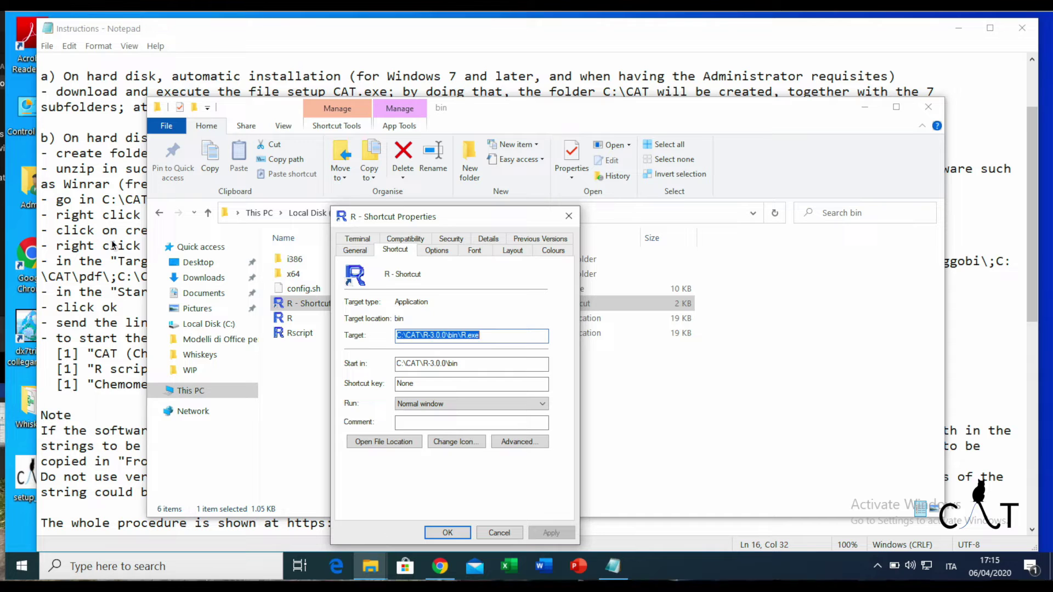
# Copy the Rgui.exe Target path string from the Notepad instructions
pyautogui.click(119, 164)
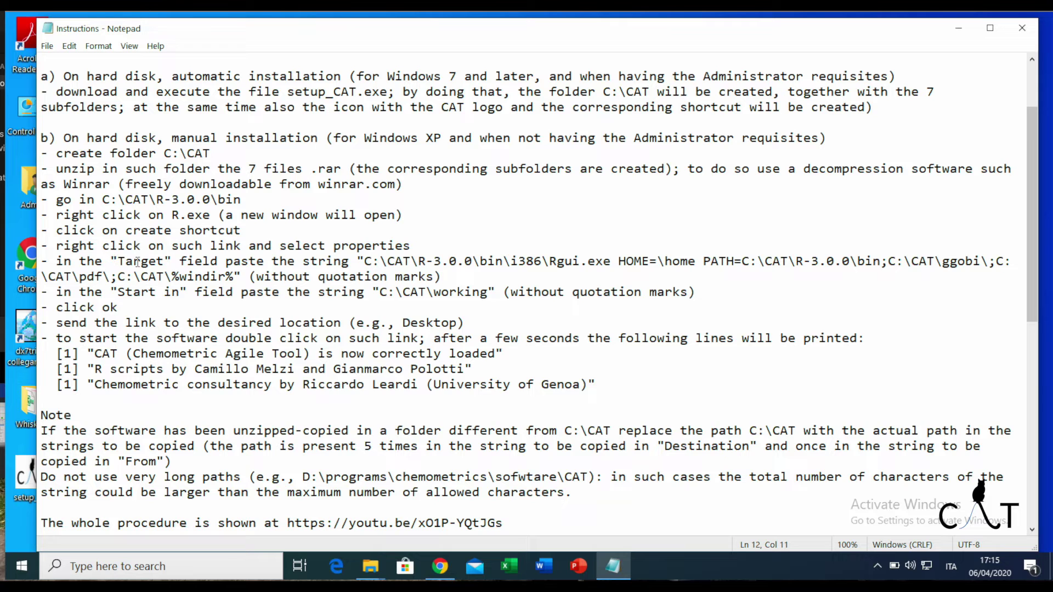
pyautogui.moveTo(110, 263); pyautogui.dragTo(833, 271)
pyautogui.click(489, 266)
pyautogui.moveTo(365, 261); pyautogui.dragTo(232, 267)
pyautogui.rightClick(226, 269)
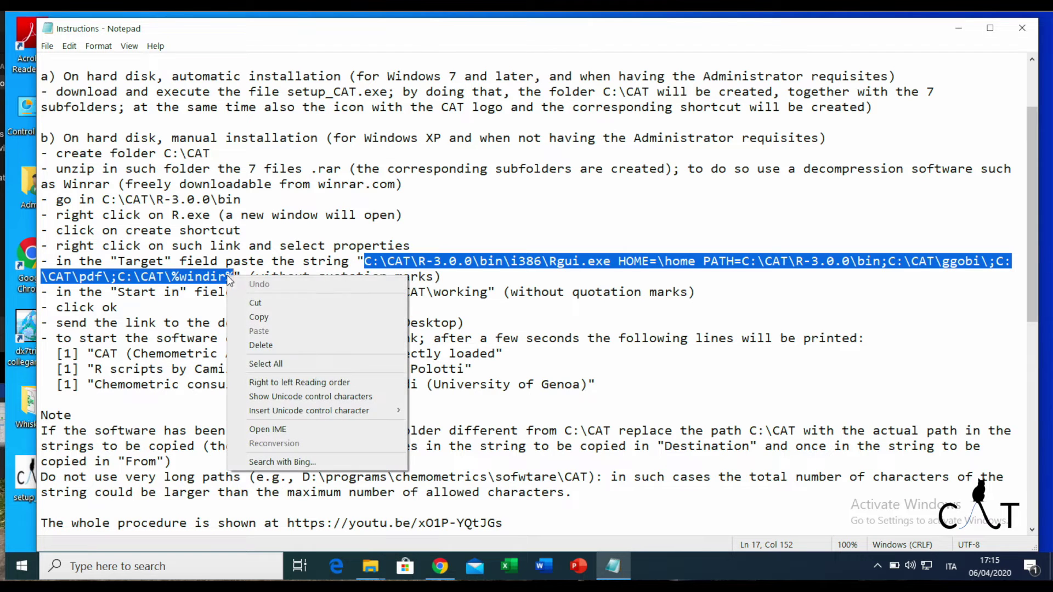
pyautogui.click(256, 316)
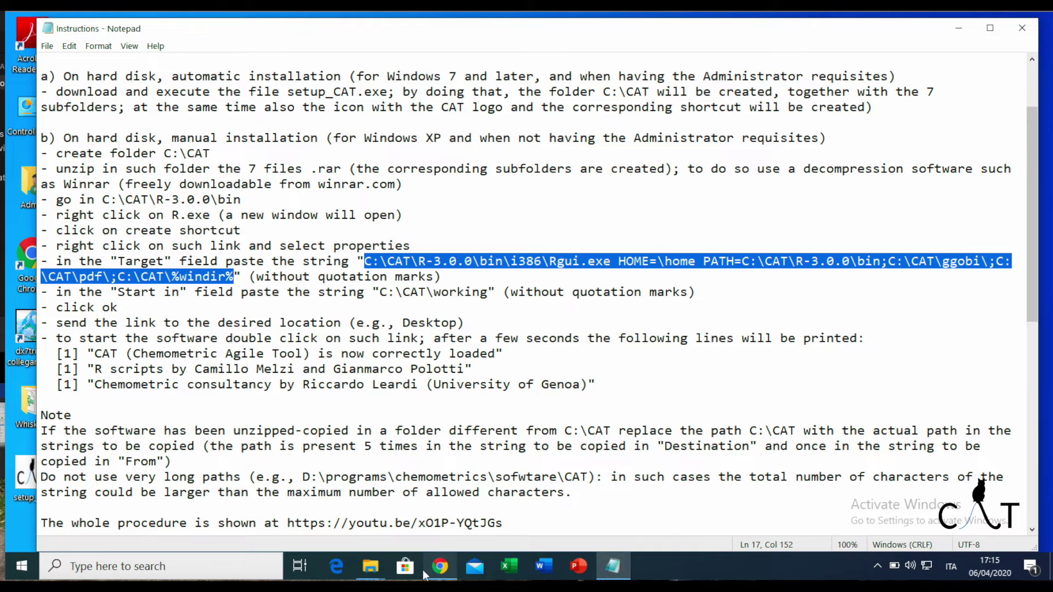
# Replace the R - Shortcut Target with the pasted Rgui path string
pyautogui.moveTo(373, 567)
pyautogui.click(421, 527)
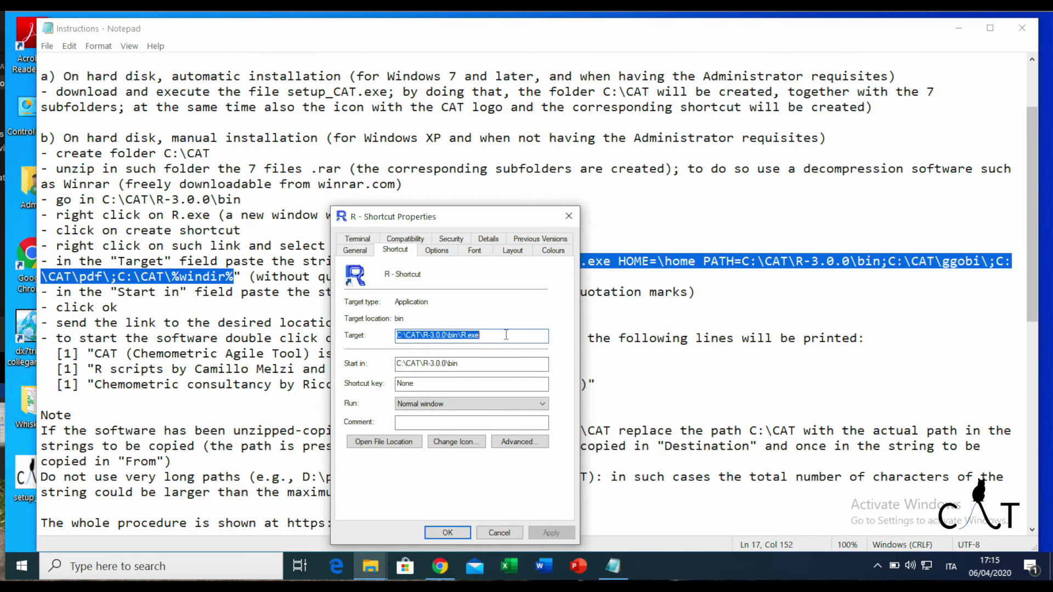
pyautogui.press('Delete')
pyautogui.rightClick(506, 334)
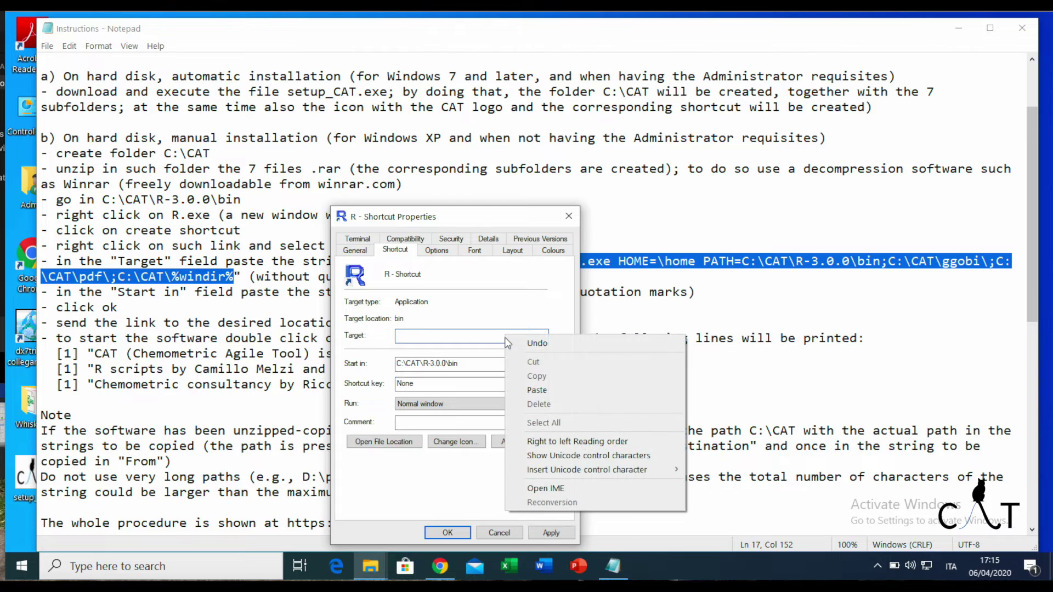
pyautogui.click(531, 386)
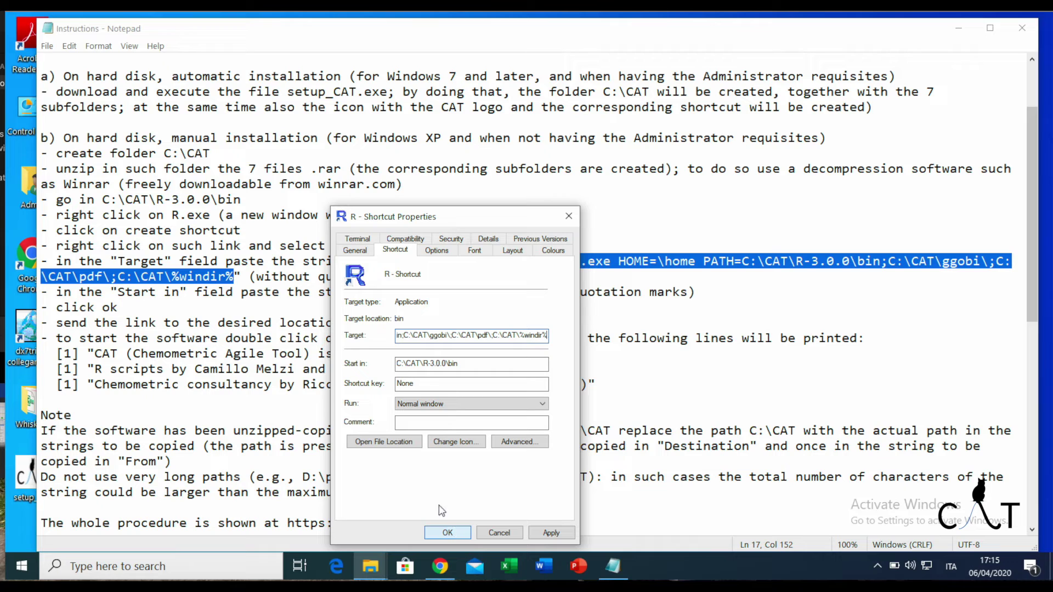
pyautogui.click(201, 277)
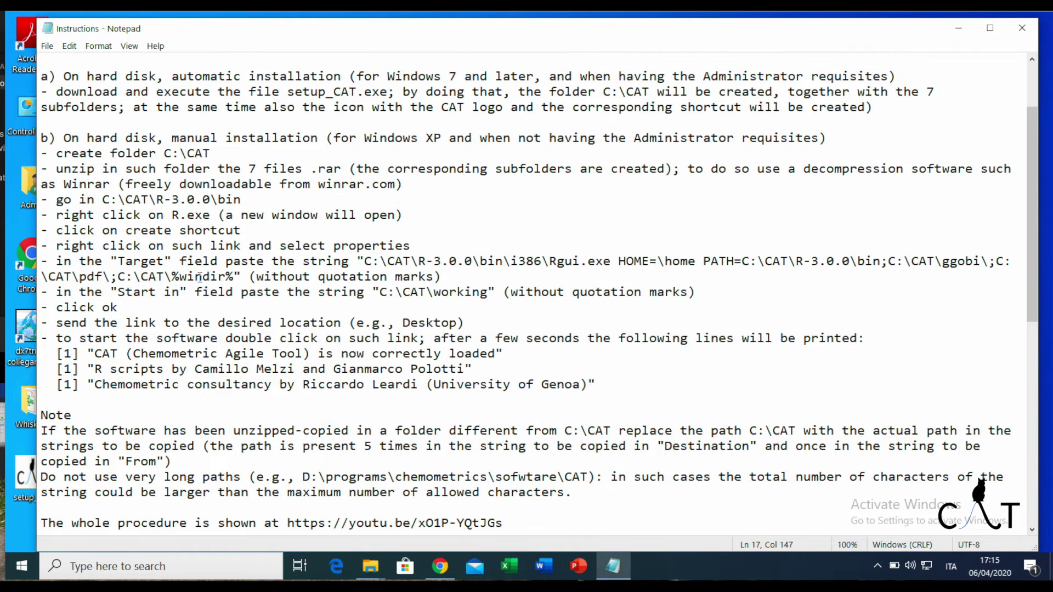
# Copy the path C:\CAT\working from the Notepad instructions
pyautogui.moveTo(123, 295); pyautogui.dragTo(195, 295)
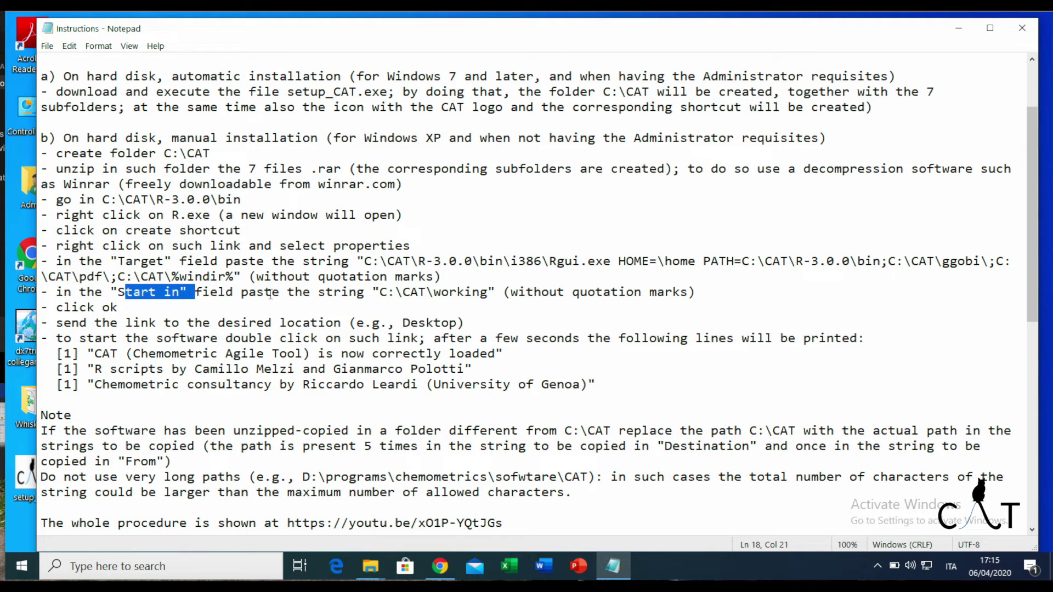
pyautogui.moveTo(380, 295); pyautogui.dragTo(488, 286)
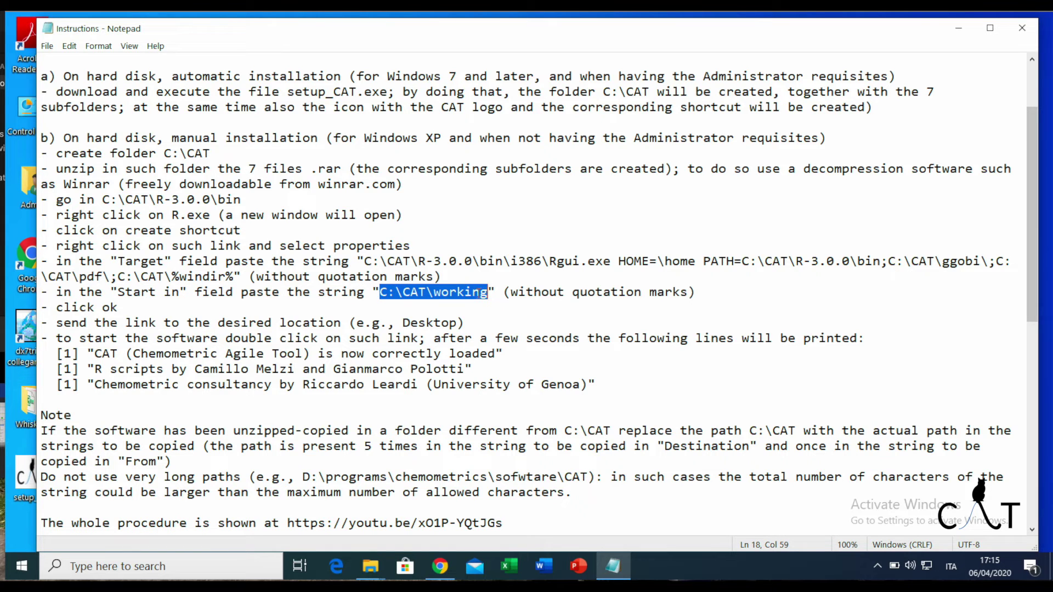
pyautogui.rightClick(476, 289)
pyautogui.click(509, 333)
# Replace the R shortcut's Start in folder with C:\CAT\working and confirm the properties
pyautogui.click(371, 566)
pyautogui.click(433, 535)
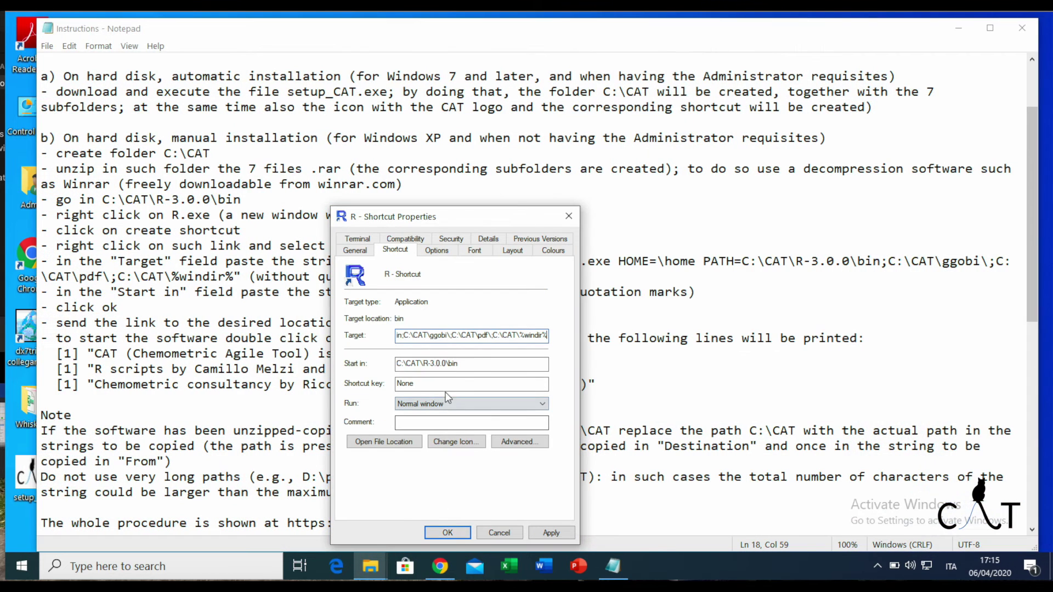
pyautogui.moveTo(470, 364); pyautogui.dragTo(383, 364)
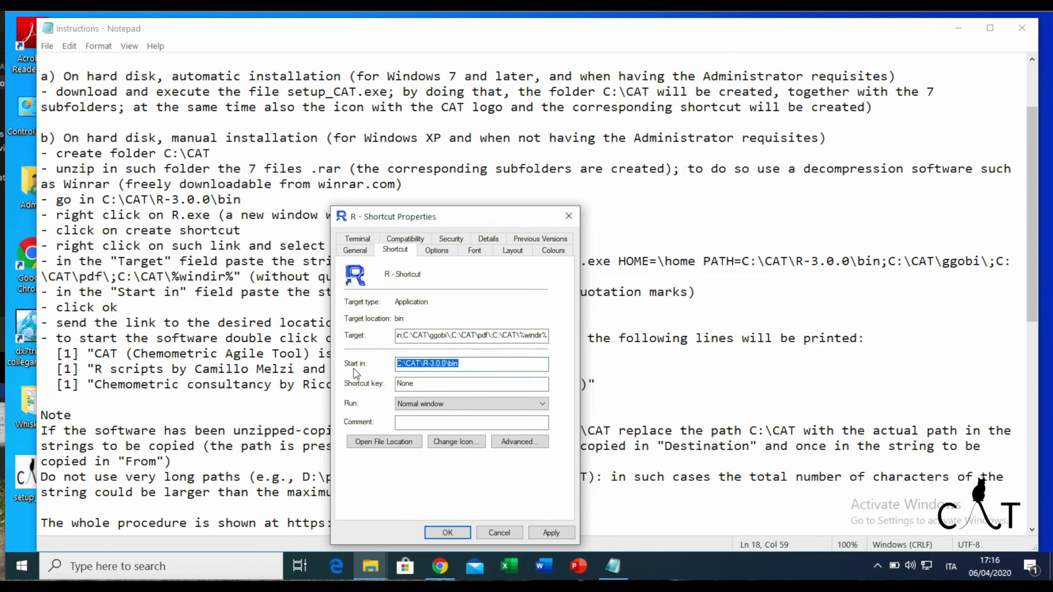
pyautogui.press('Delete')
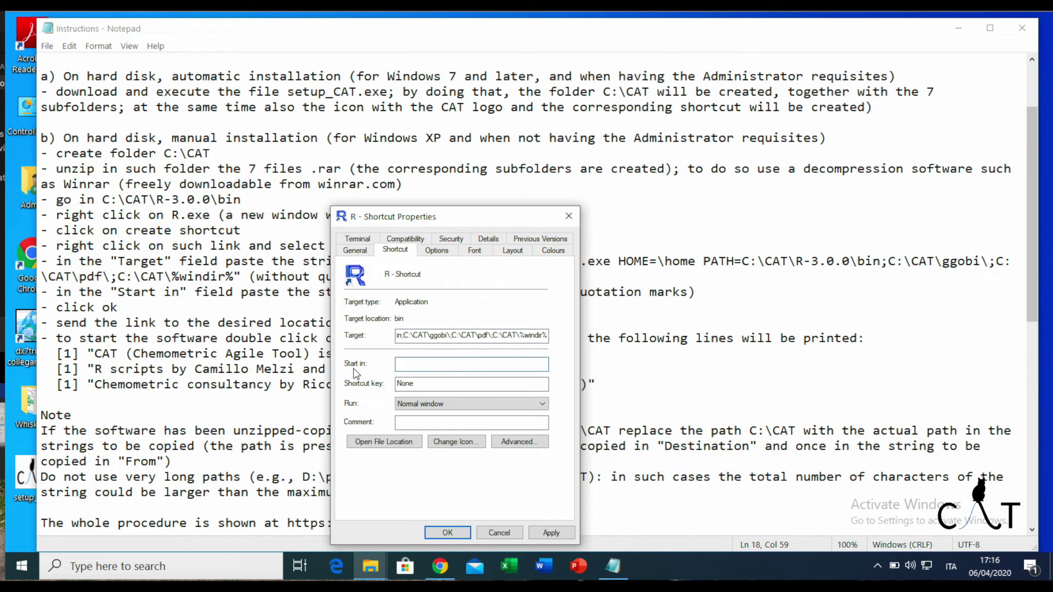
pyautogui.rightClick(405, 363)
pyautogui.click(442, 420)
pyautogui.click(462, 535)
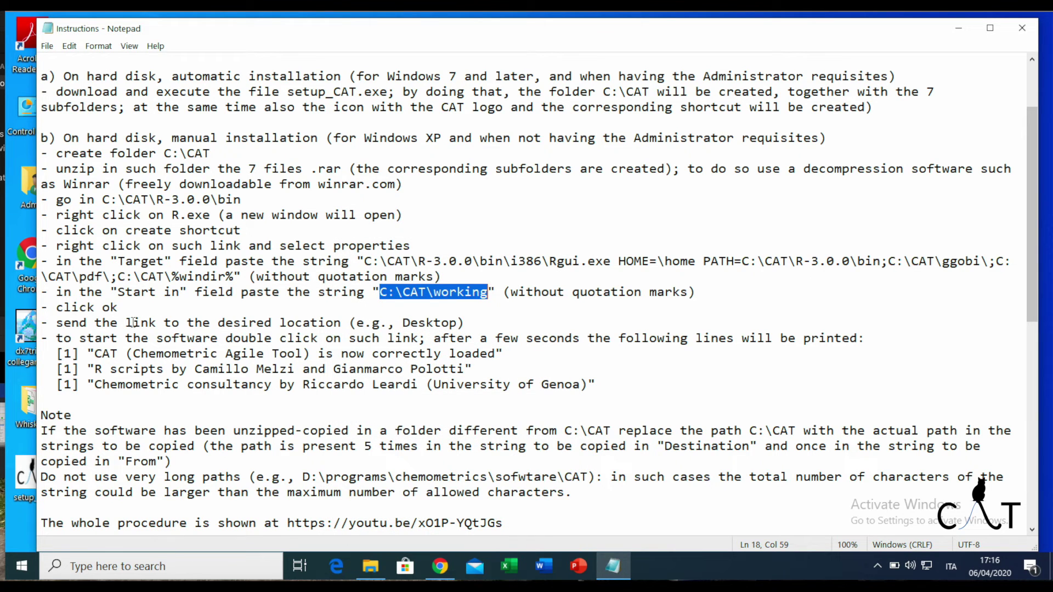
# Rename the R - Shortcut in the bin folder to CAT
pyautogui.moveTo(72, 324); pyautogui.dragTo(495, 330)
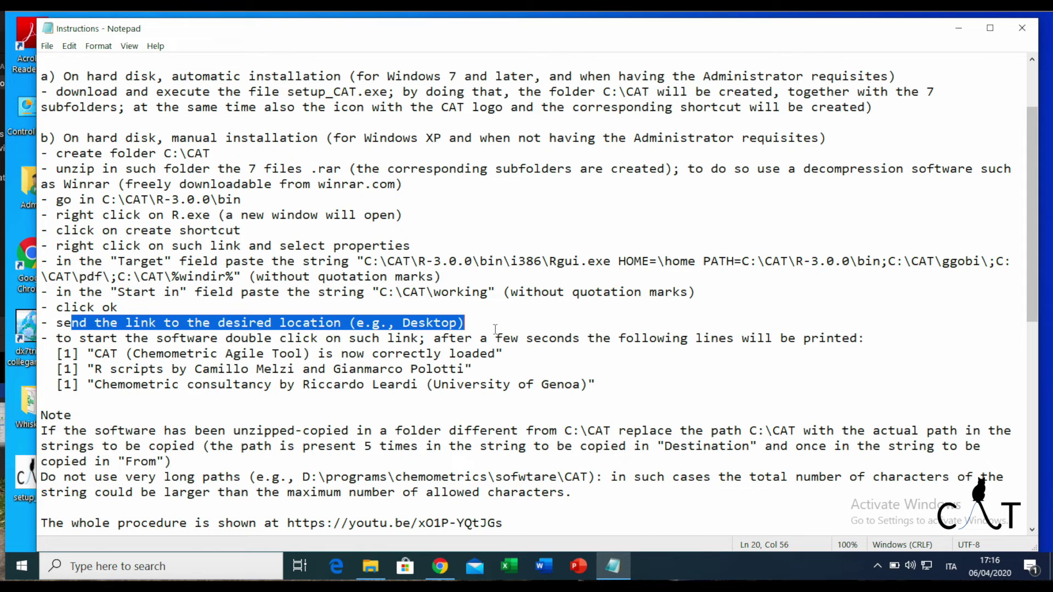
pyautogui.click(375, 564)
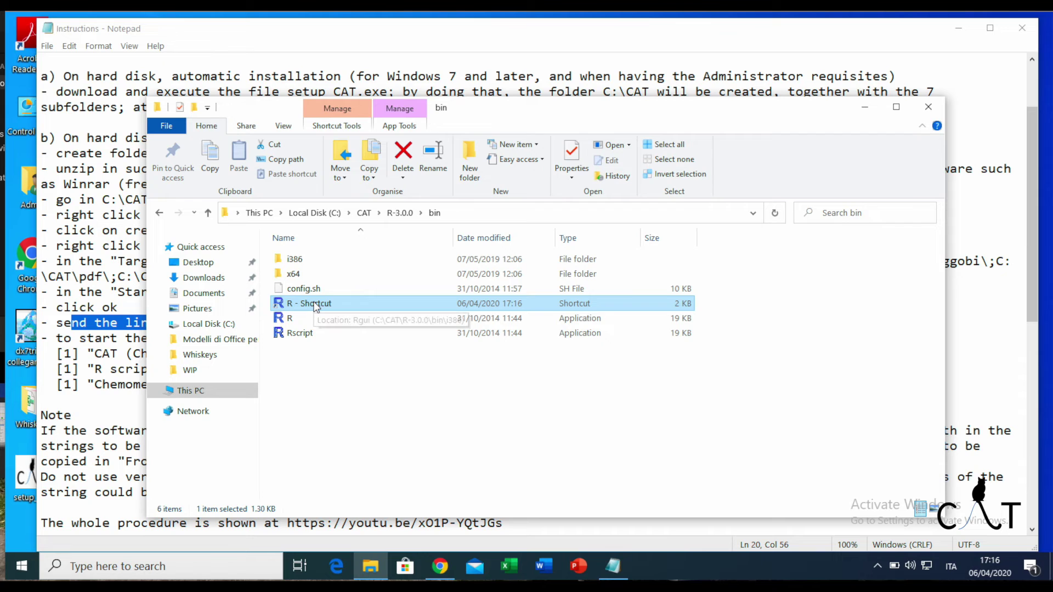
pyautogui.rightClick(316, 307)
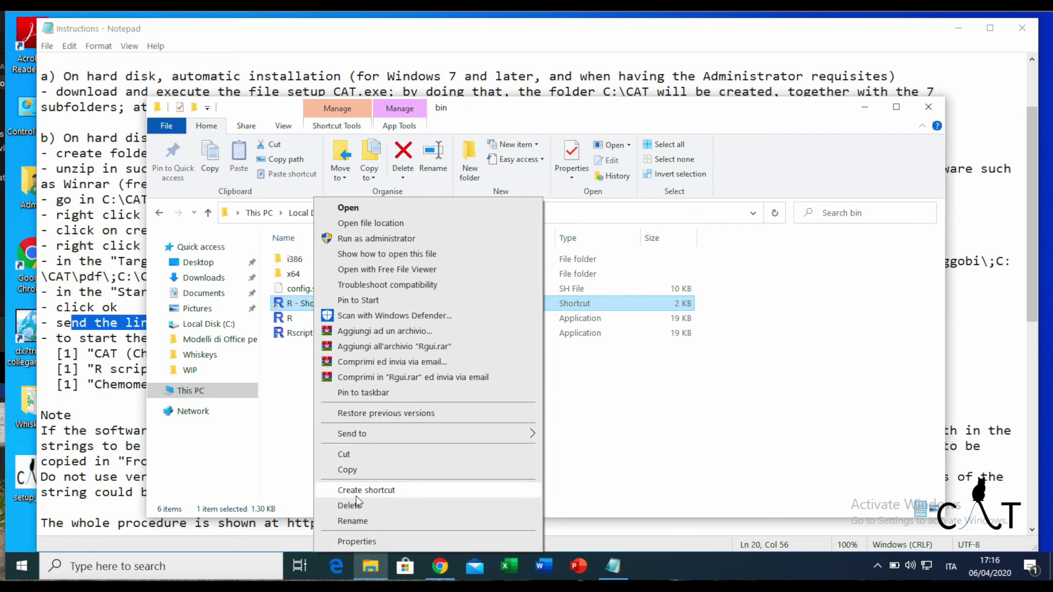
pyautogui.click(352, 521)
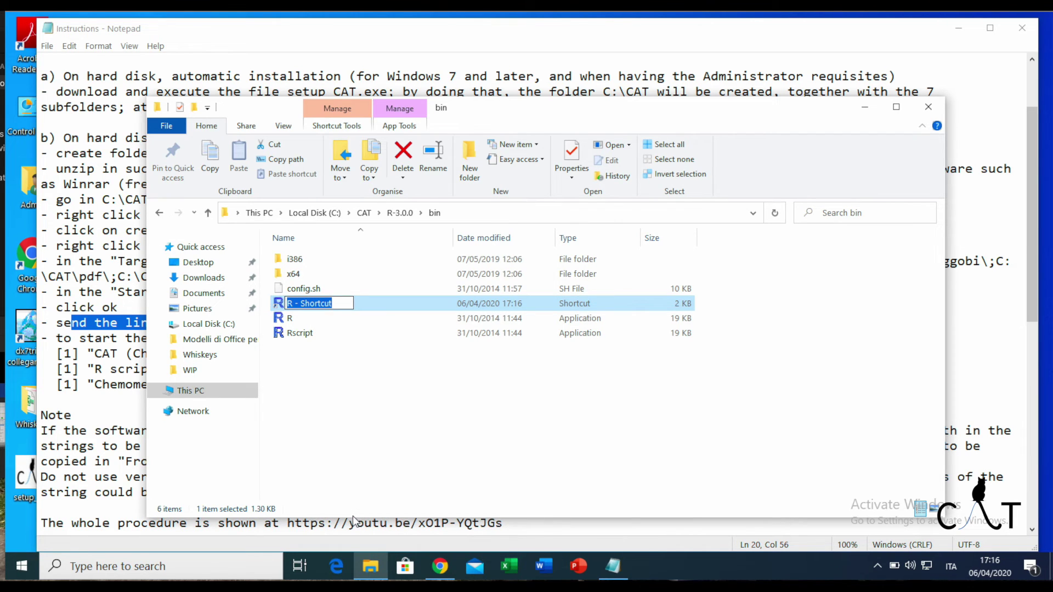
pyautogui.write('CAT')
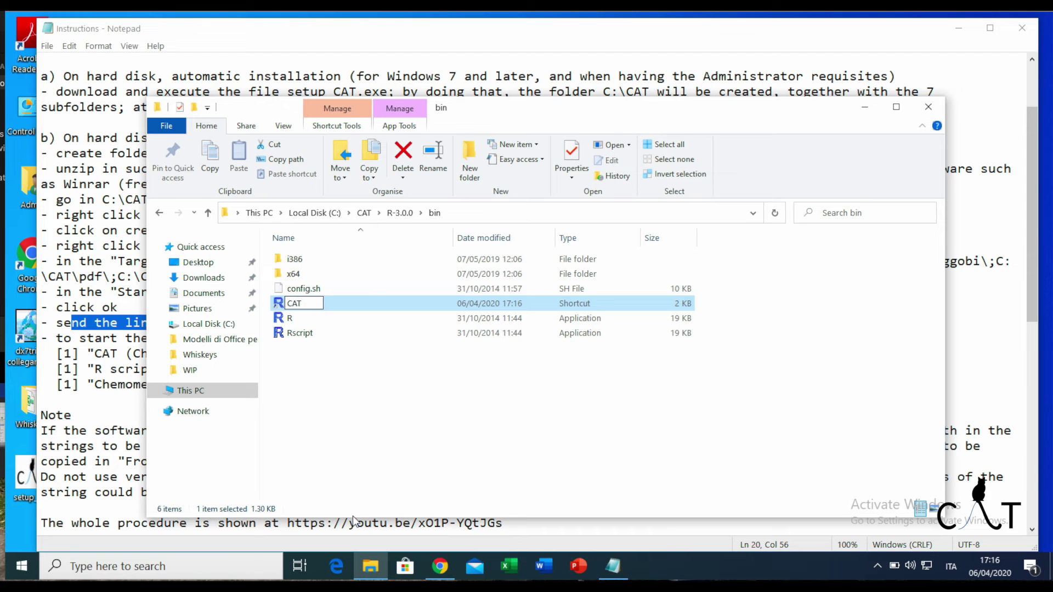
pyautogui.press('Return')
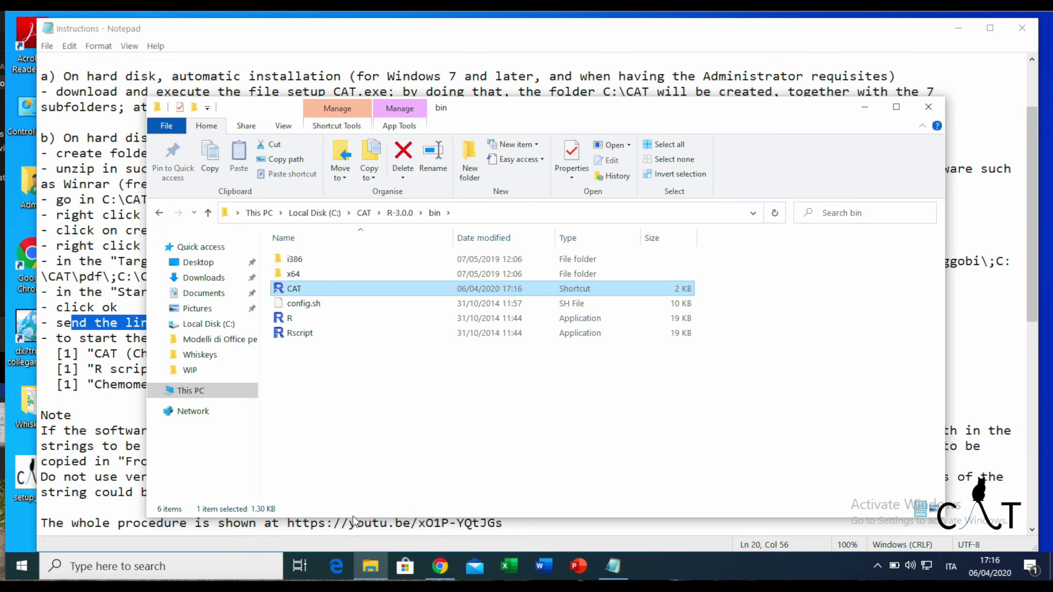
# Send the CAT shortcut to the Desktop, then check the instructions for starting the software
pyautogui.rightClick(298, 290)
pyautogui.moveTo(351, 433)
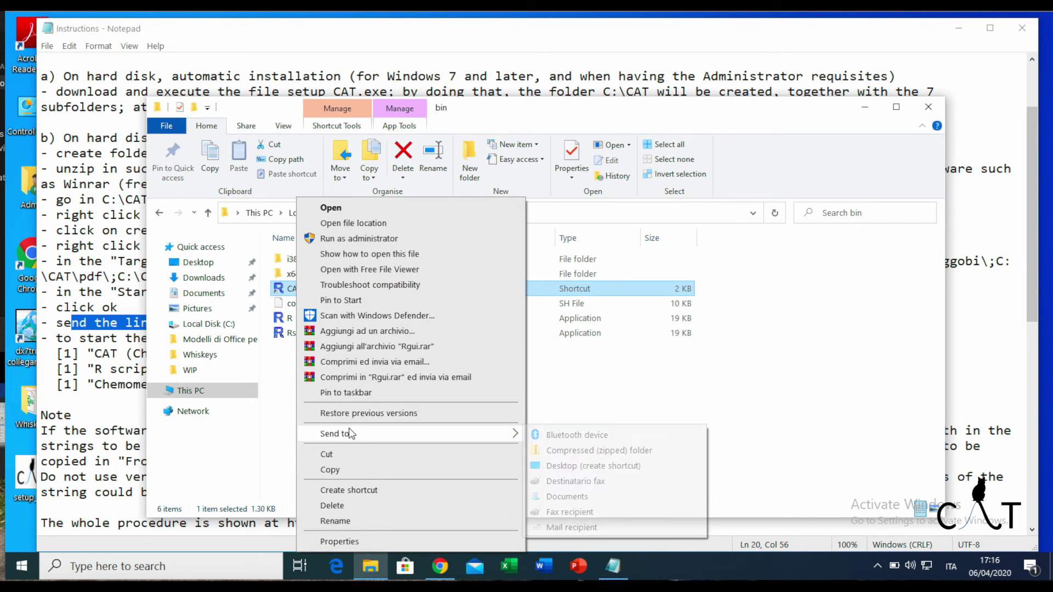
pyautogui.click(586, 466)
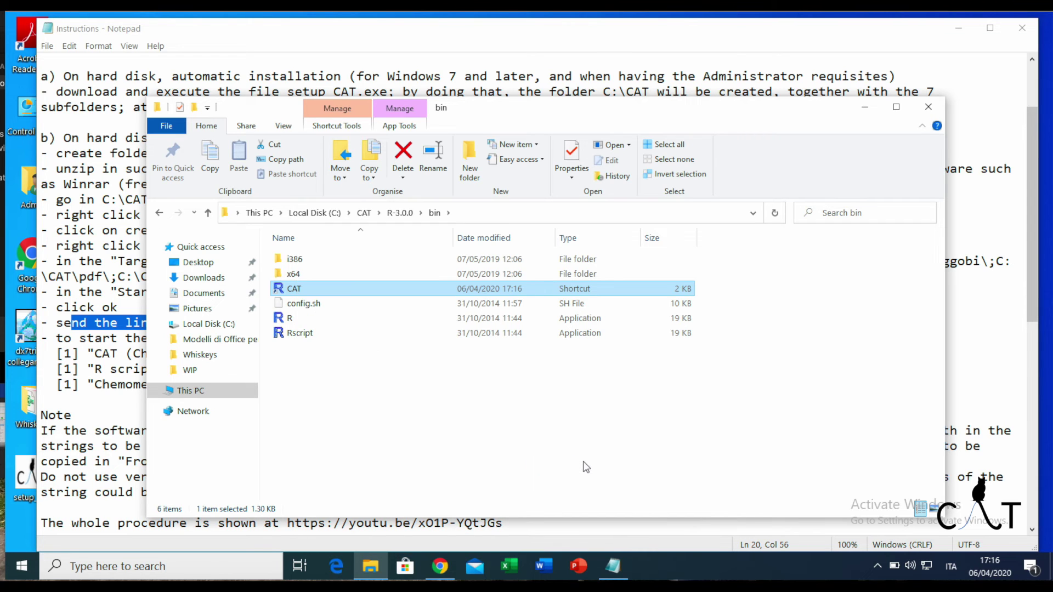
pyautogui.click(96, 343)
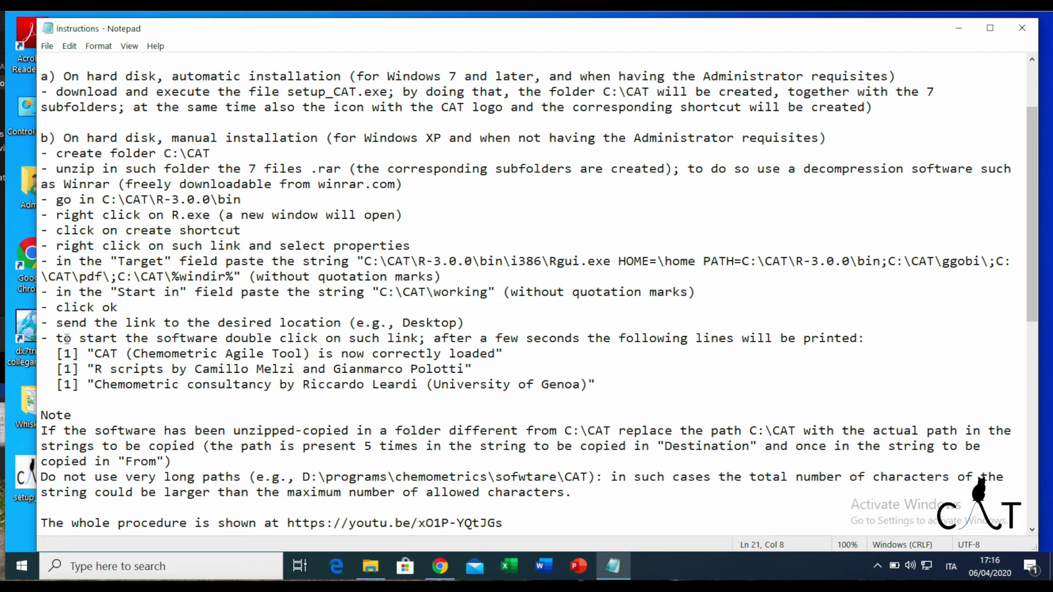
pyautogui.moveTo(55, 339); pyautogui.dragTo(904, 332)
pyautogui.click(467, 384)
# Clear the desktop, launch R via the CAT shortcut to confirm CAT loads, then close RGui
pyautogui.click(955, 33)
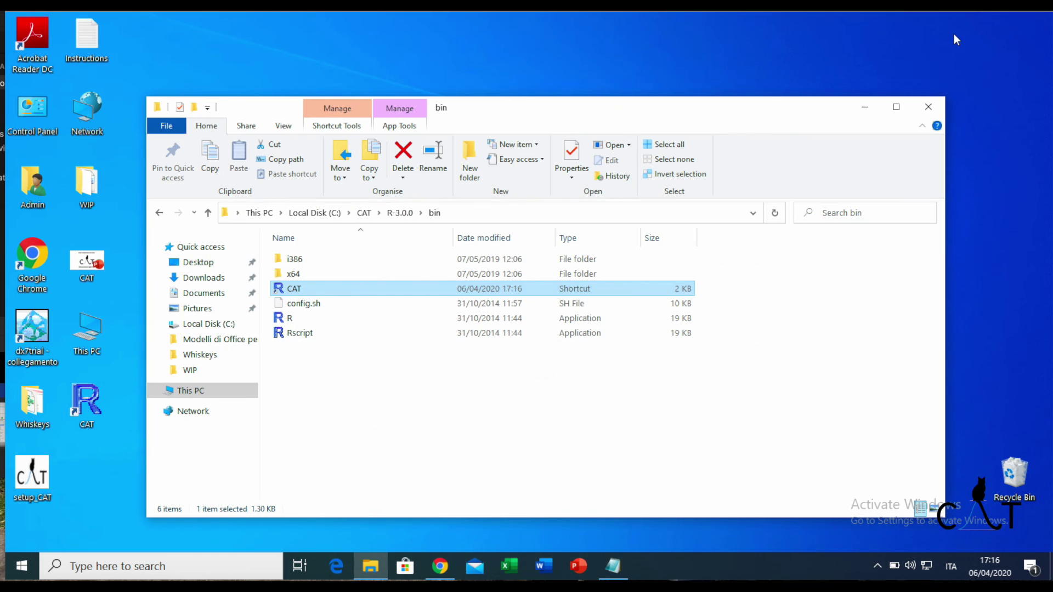
pyautogui.click(862, 109)
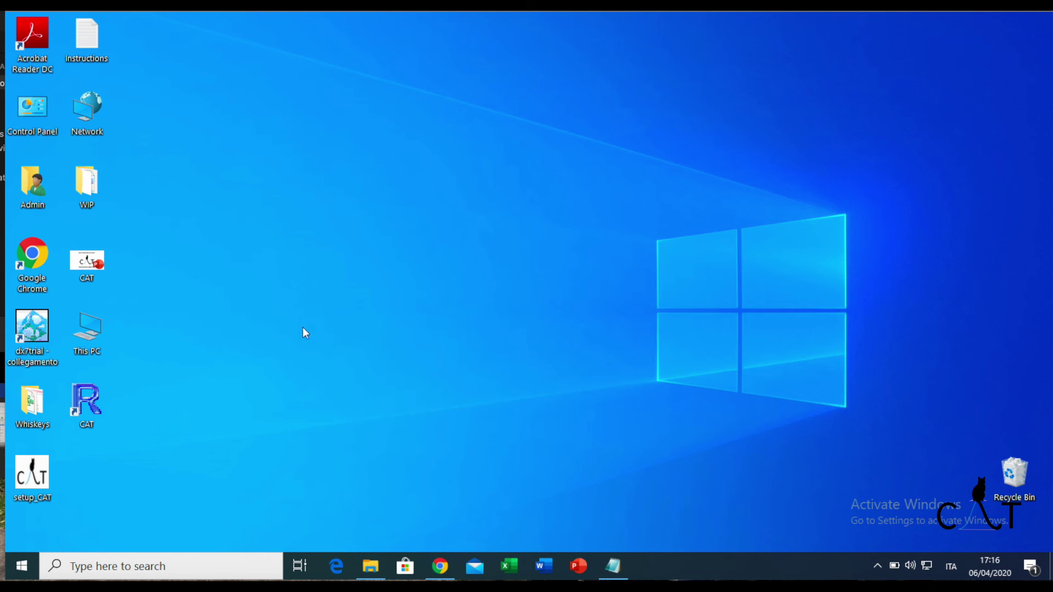
pyautogui.doubleClick(98, 401)
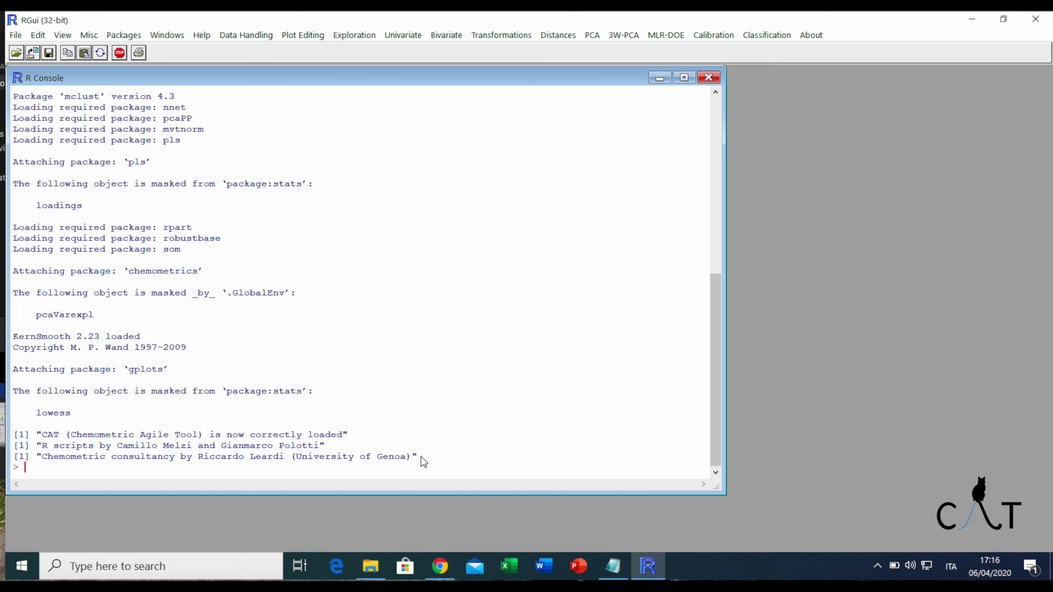
pyautogui.click(1036, 21)
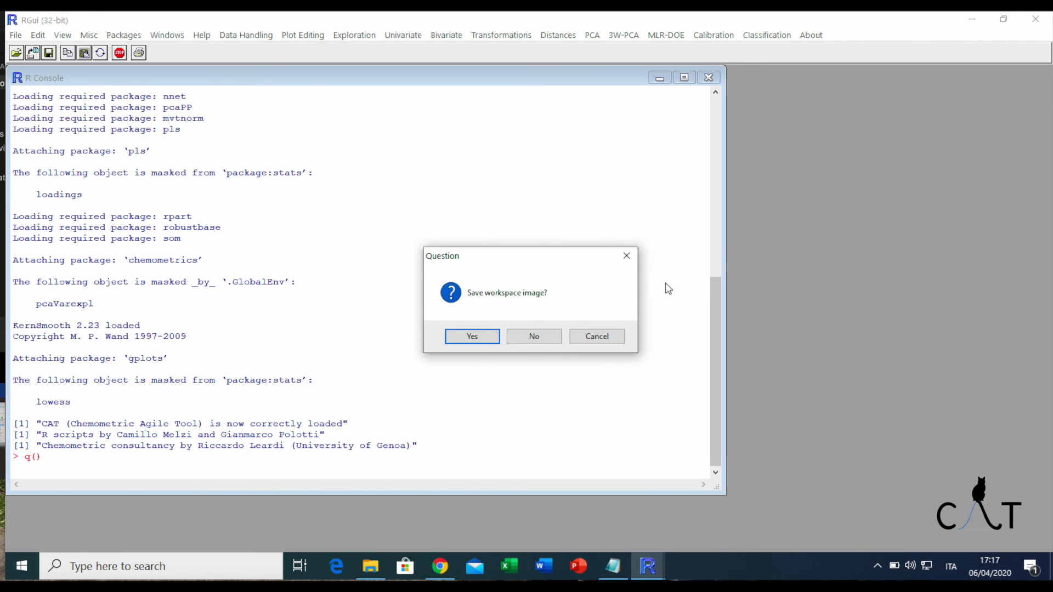